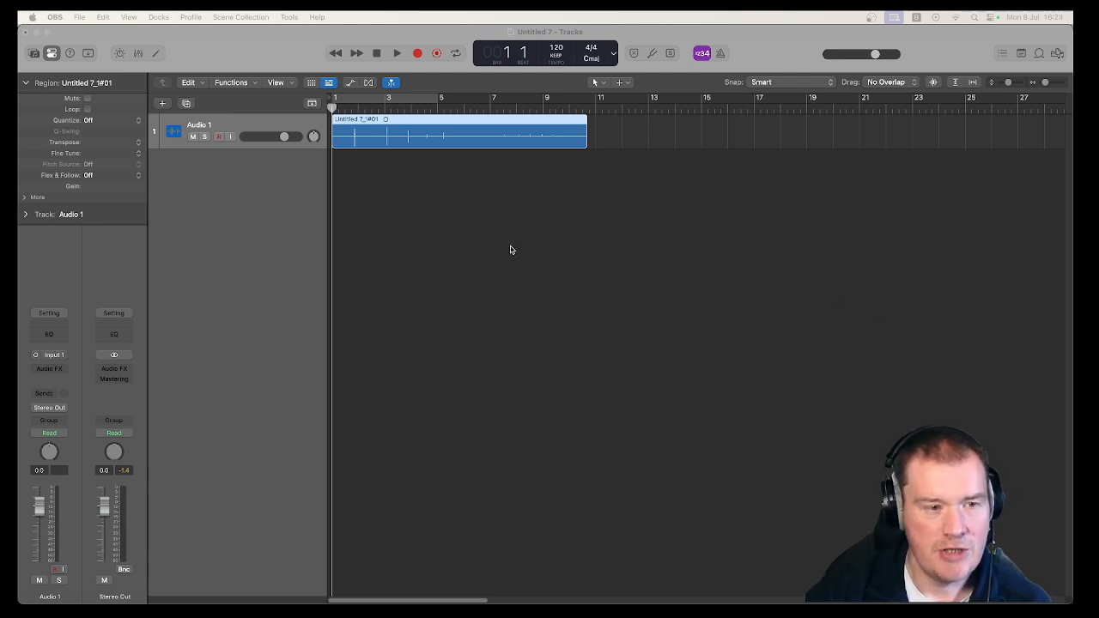
pyautogui.click(279, 127)
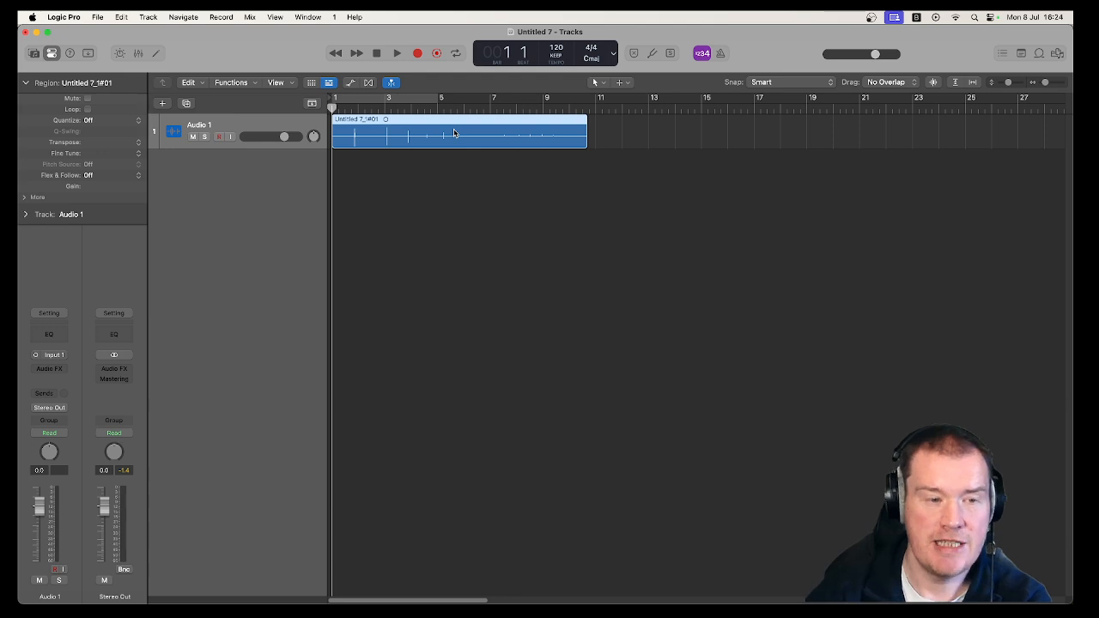
pyautogui.click(417, 53)
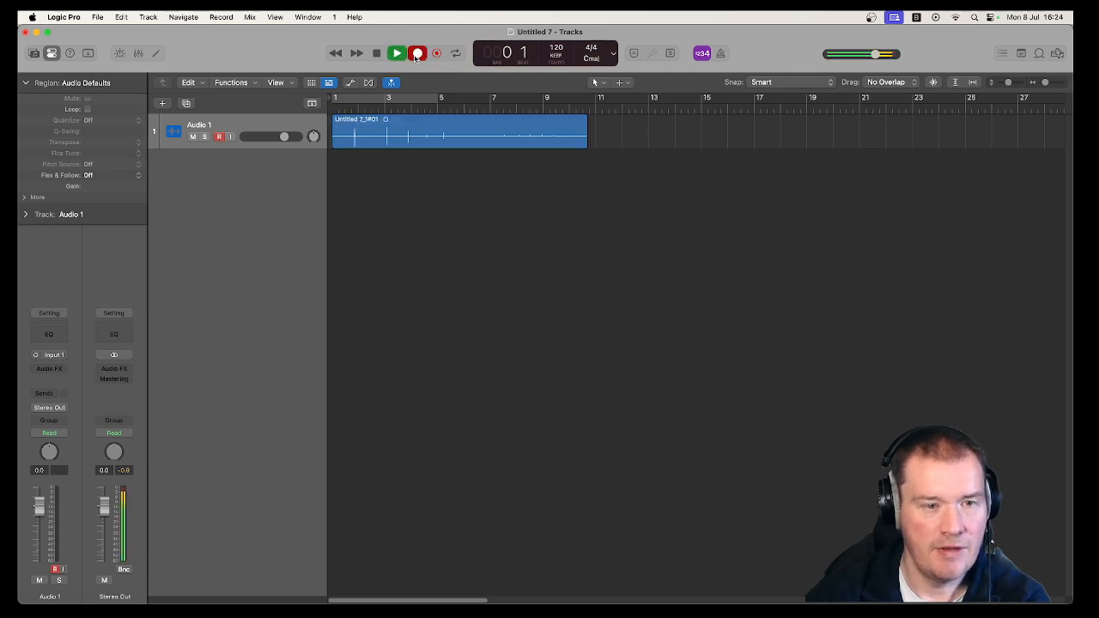
pyautogui.click(377, 54)
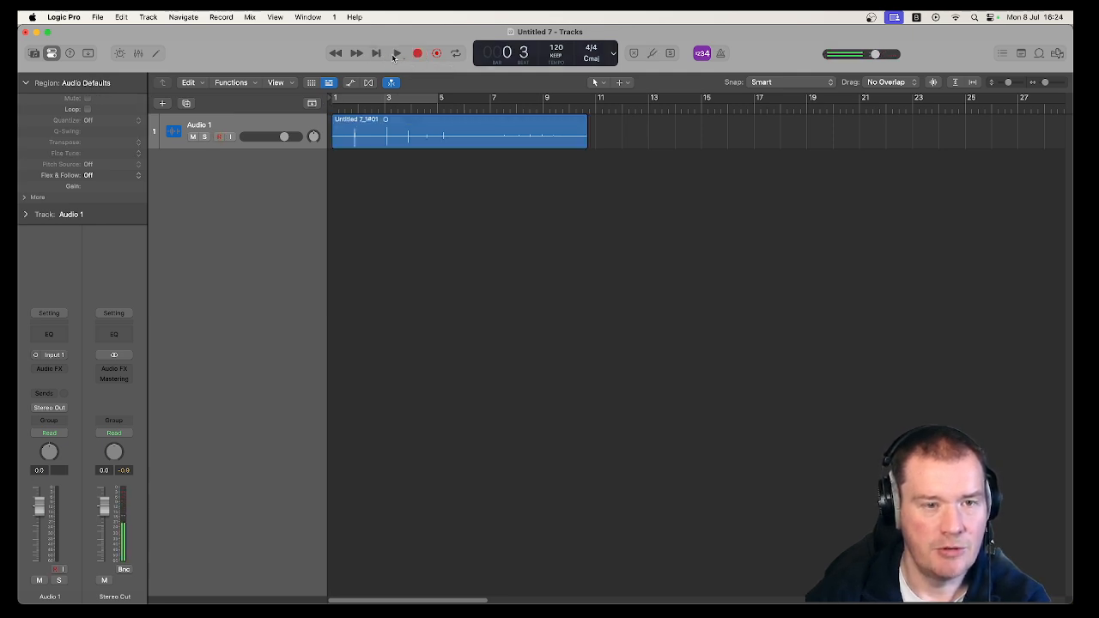
# Play the Audio 1 recording from its beginning, skip ahead to bar 7, then stop and return the playhead to the start.
pyautogui.click(338, 109)
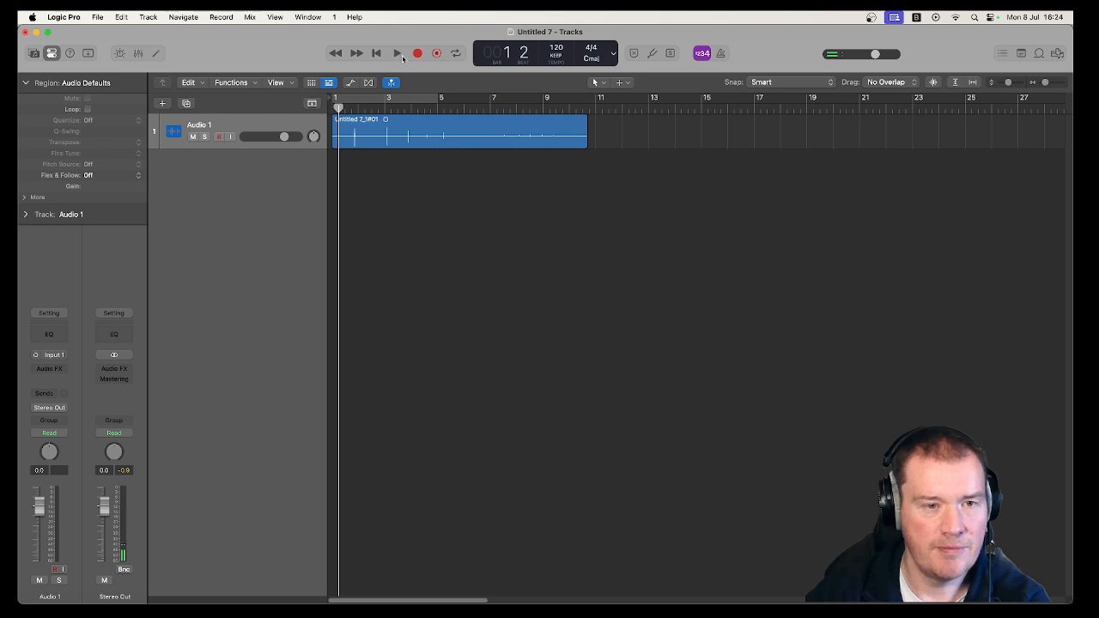
pyautogui.click(400, 55)
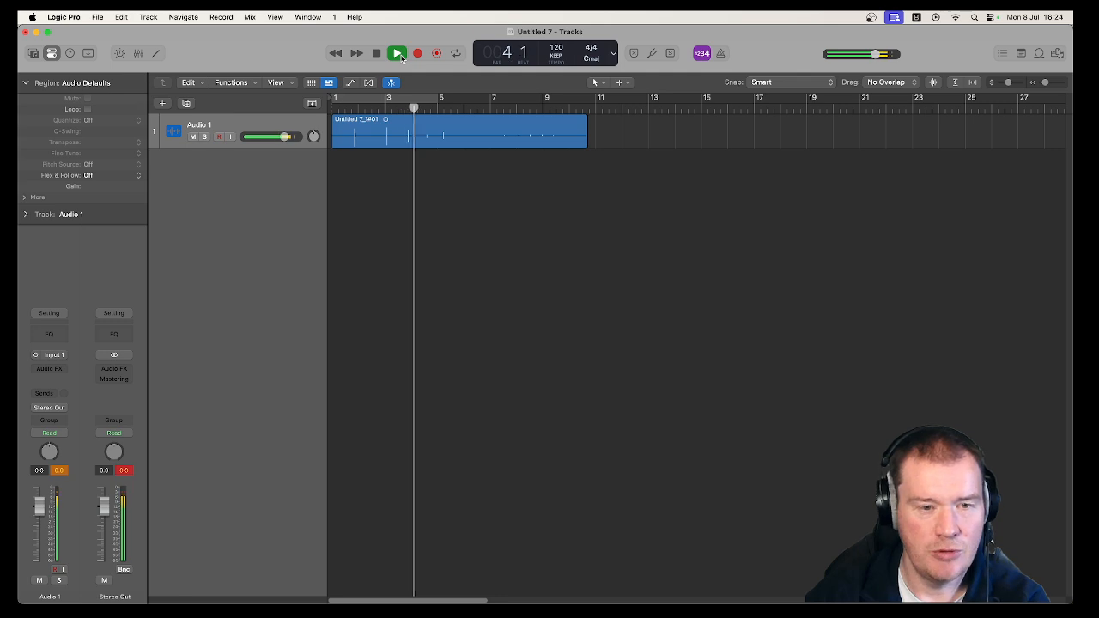
pyautogui.click(495, 108)
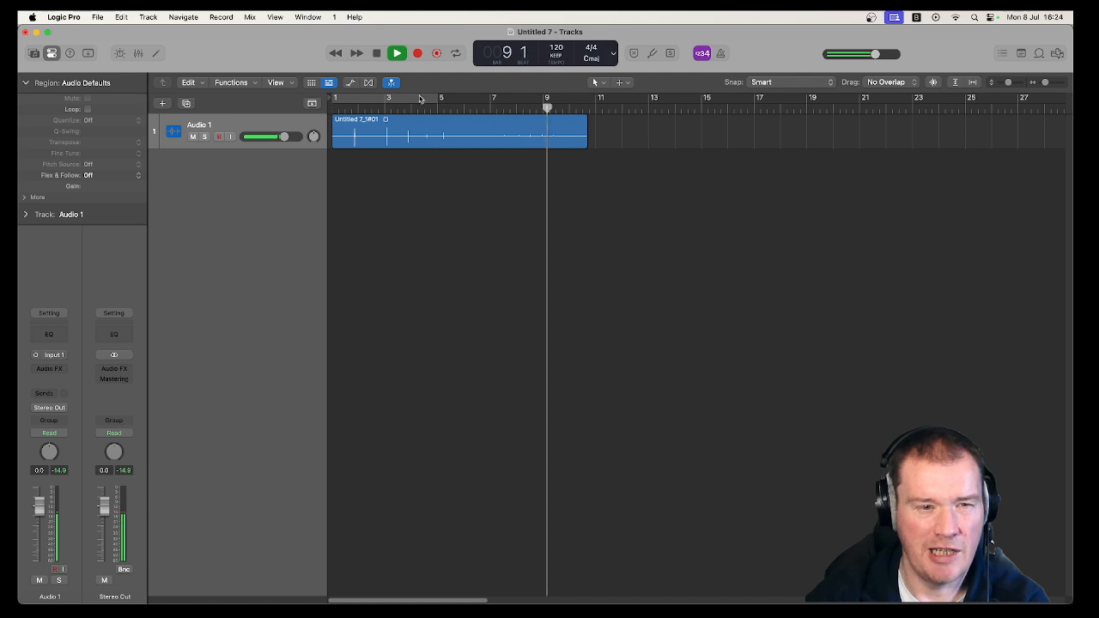
pyautogui.click(376, 56)
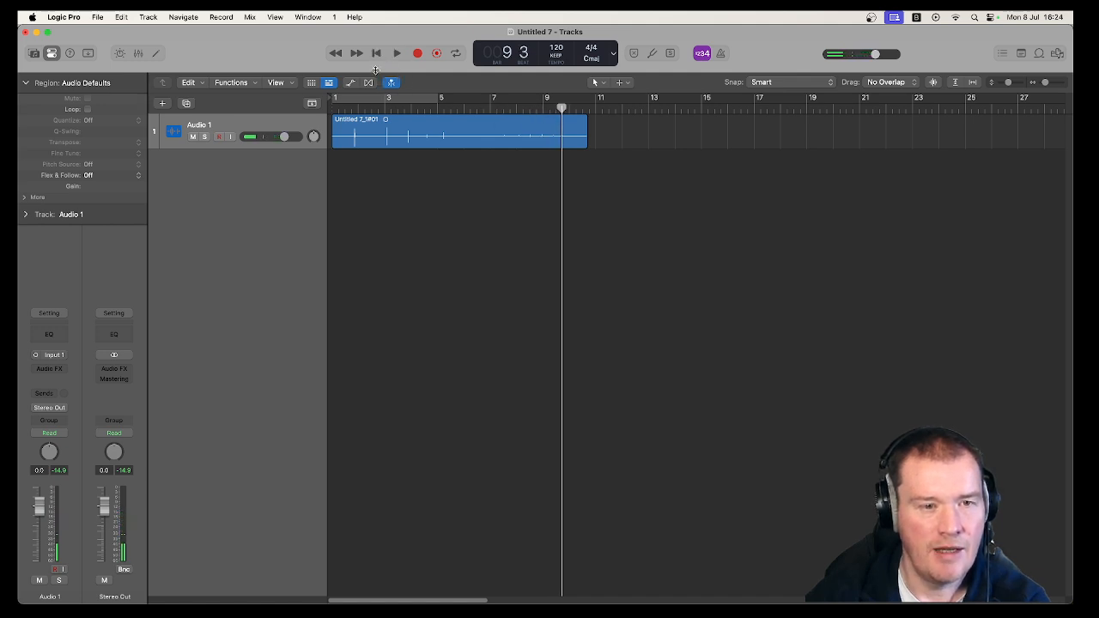
pyautogui.click(375, 55)
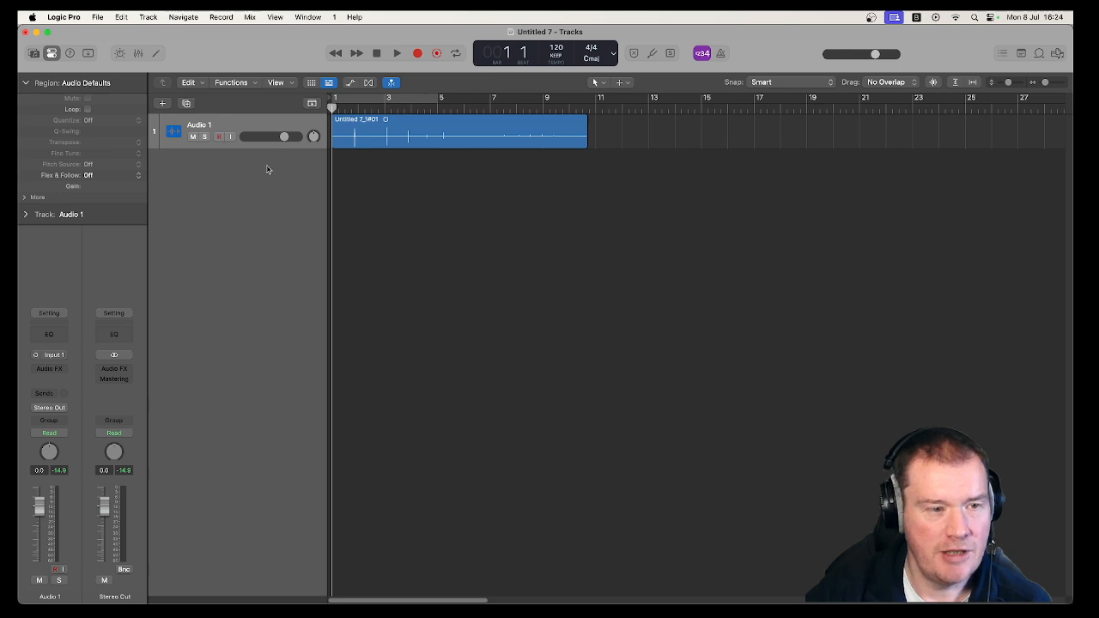
# Create one new MIDI software instrument track with an empty channel strip and Output 1 + 2.
pyautogui.click(163, 105)
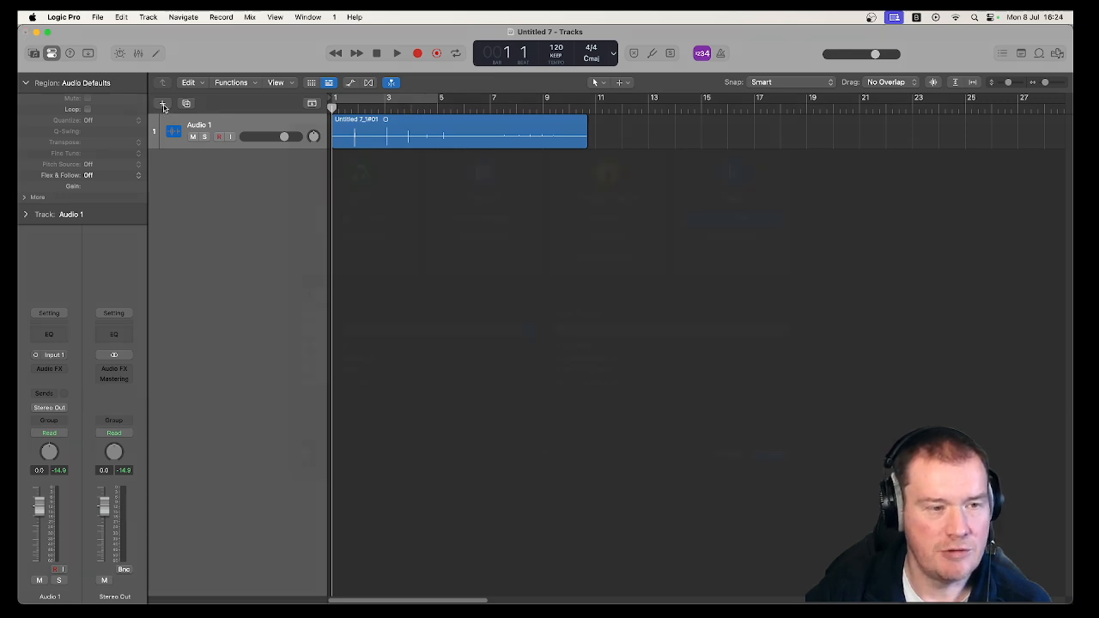
pyautogui.click(388, 196)
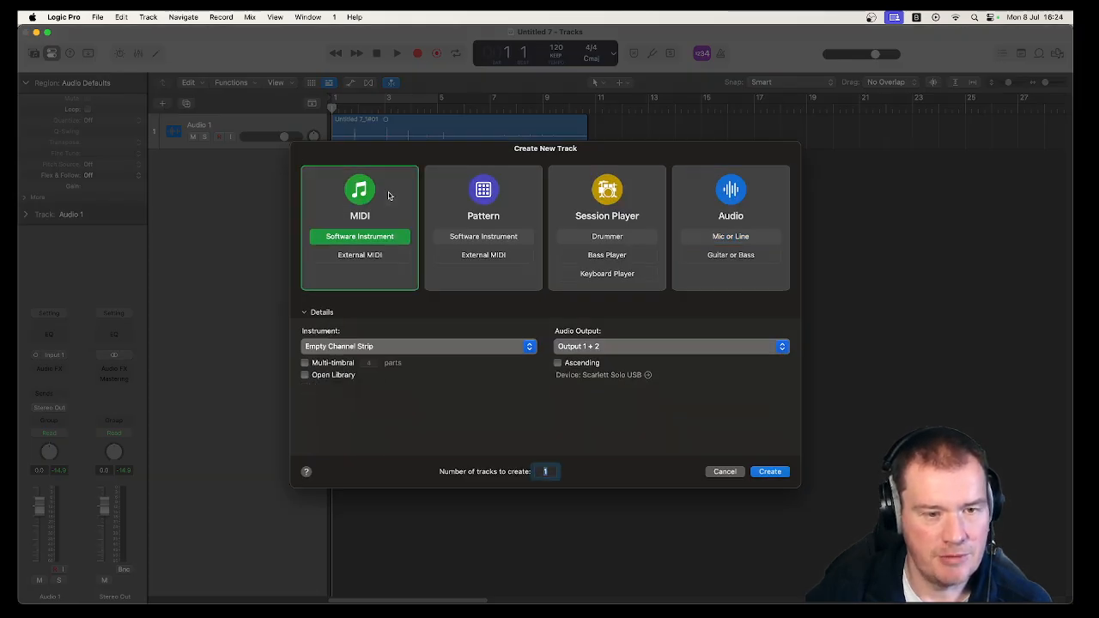
pyautogui.click(771, 472)
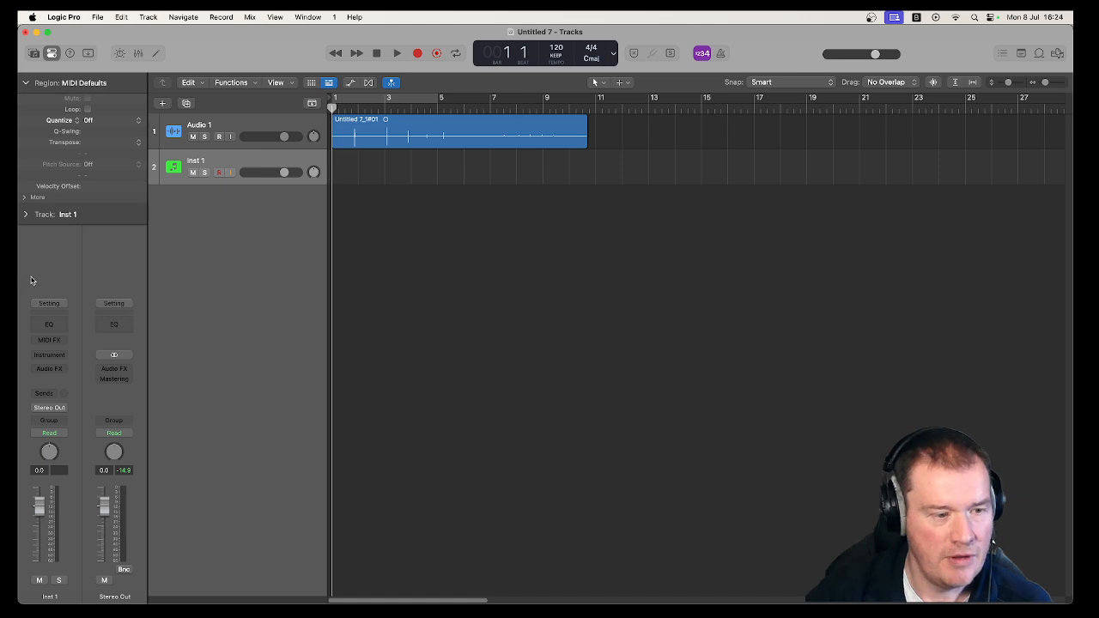
# Load the stereo Sampler (Multi-Sample) as the instrument on the new Inst 1 track.
pyautogui.click(57, 355)
pyautogui.moveTo(59, 355)
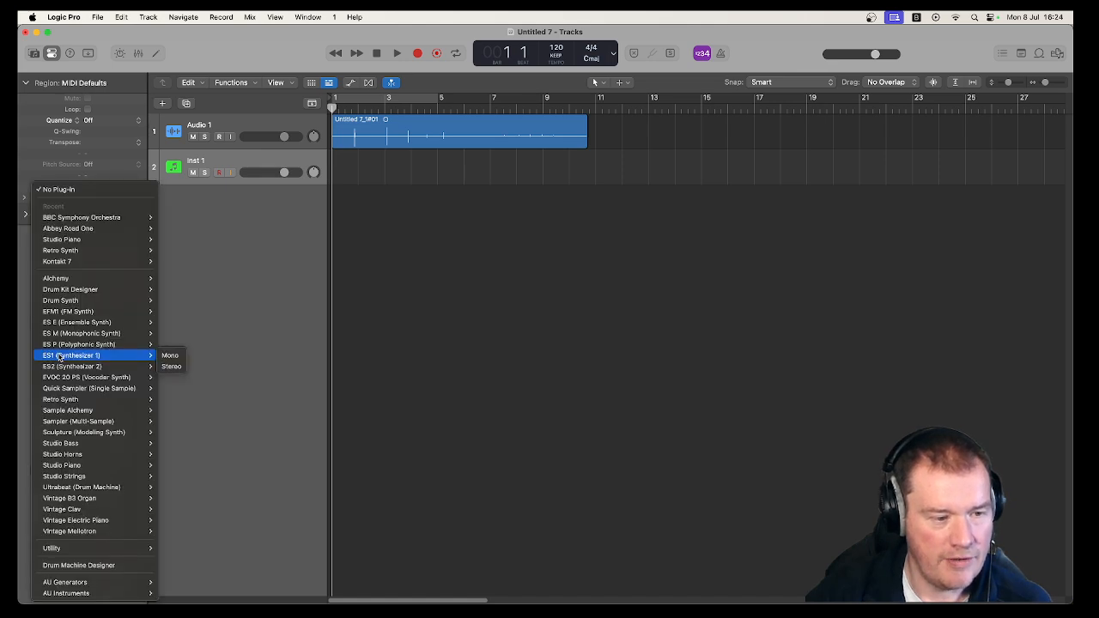
pyautogui.moveTo(128, 425)
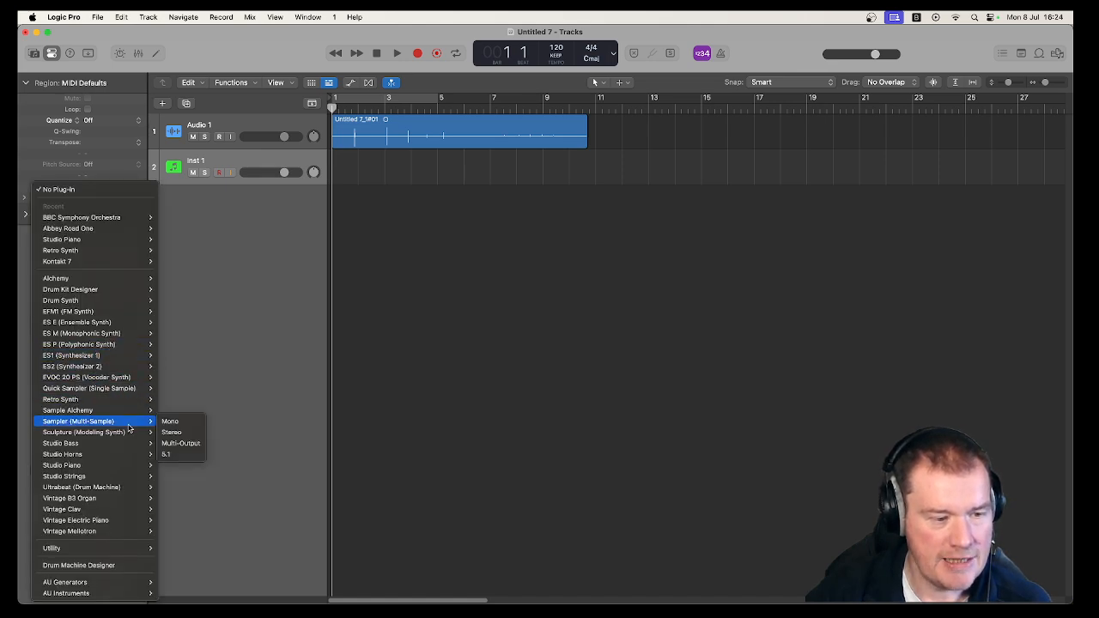
pyautogui.click(185, 434)
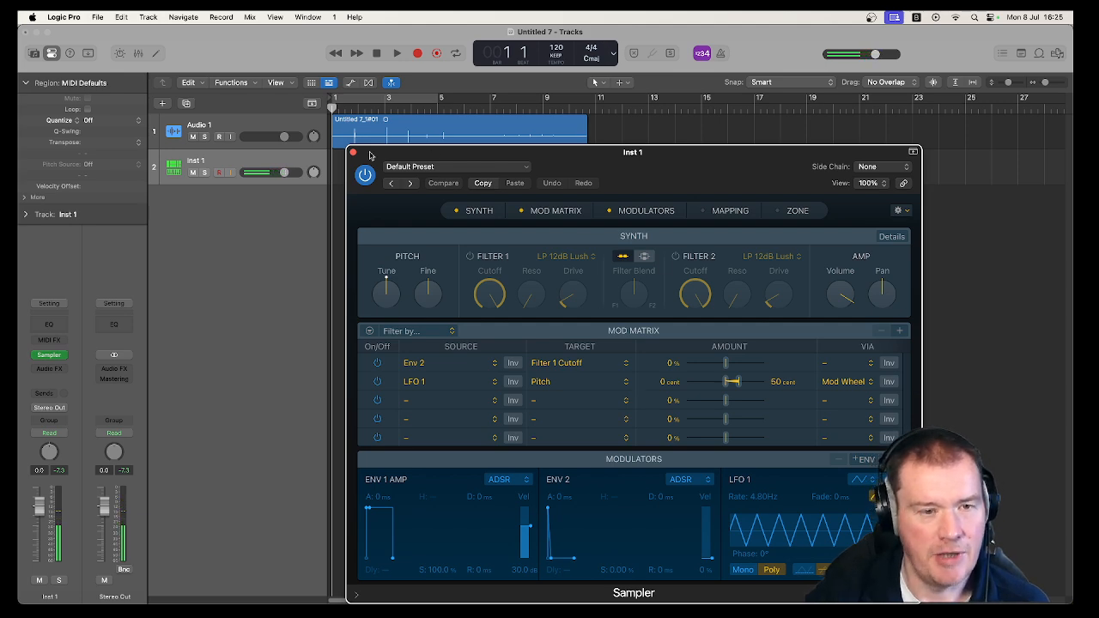
# Bring the Audio 1 region into Sampler with the Chromatic option so its samples map across consecutive keys.
pyautogui.moveTo(370, 154); pyautogui.dragTo(343, 201)
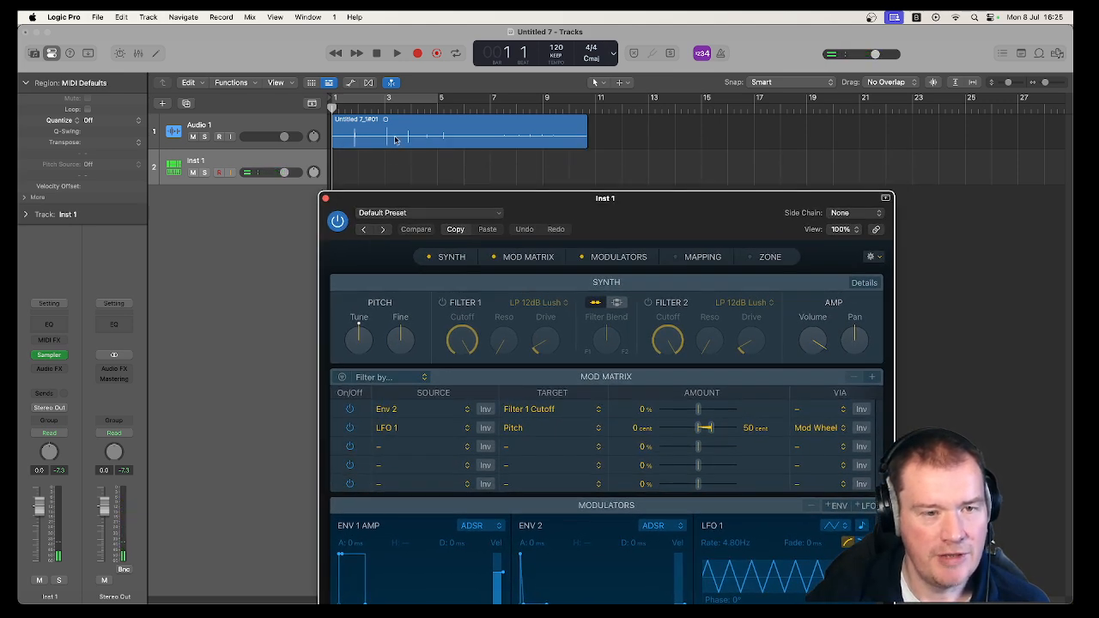
pyautogui.click(400, 123)
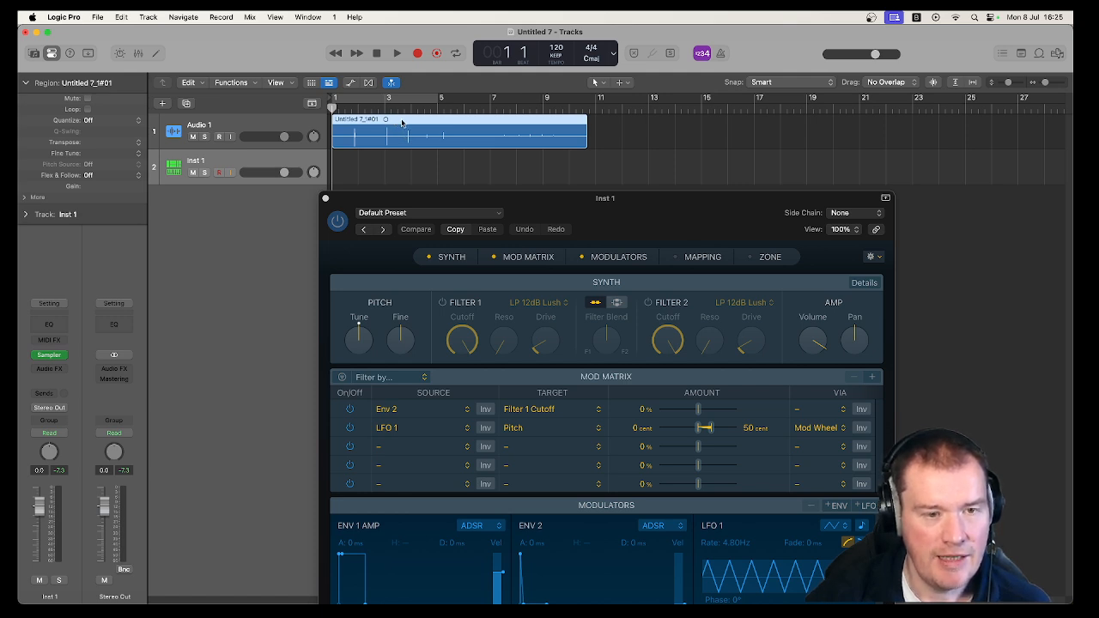
pyautogui.moveTo(402, 123); pyautogui.dragTo(603, 273)
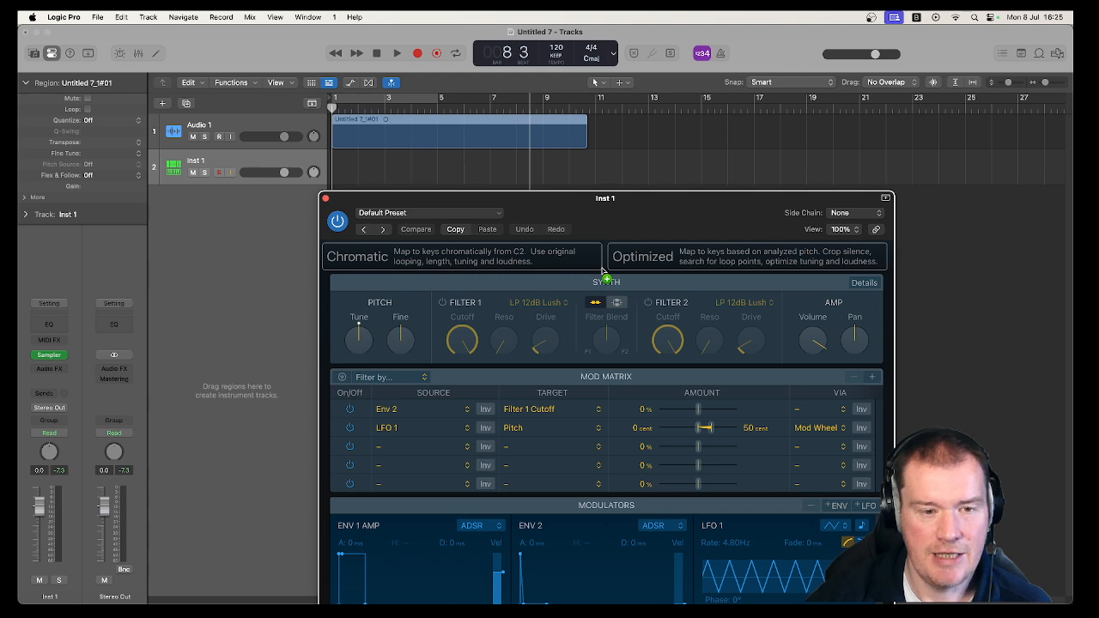
pyautogui.moveTo(604, 273); pyautogui.dragTo(519, 260)
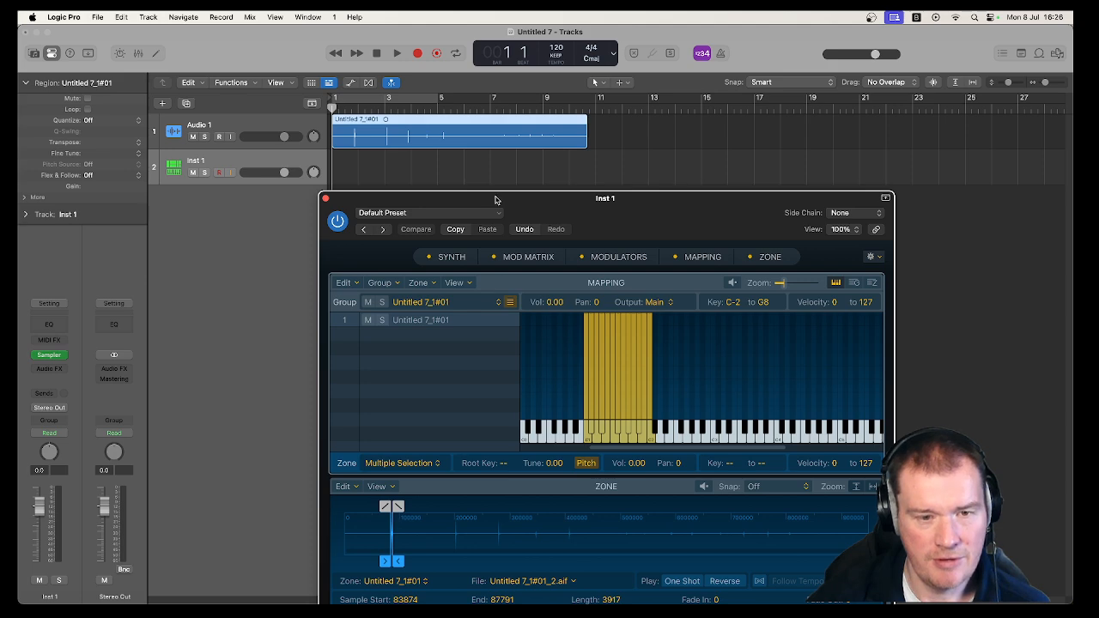
# Audition the mapped samples from the first mapped key in Sampler, then close the plug-in window.
pyautogui.moveTo(497, 199); pyautogui.dragTo(434, 122)
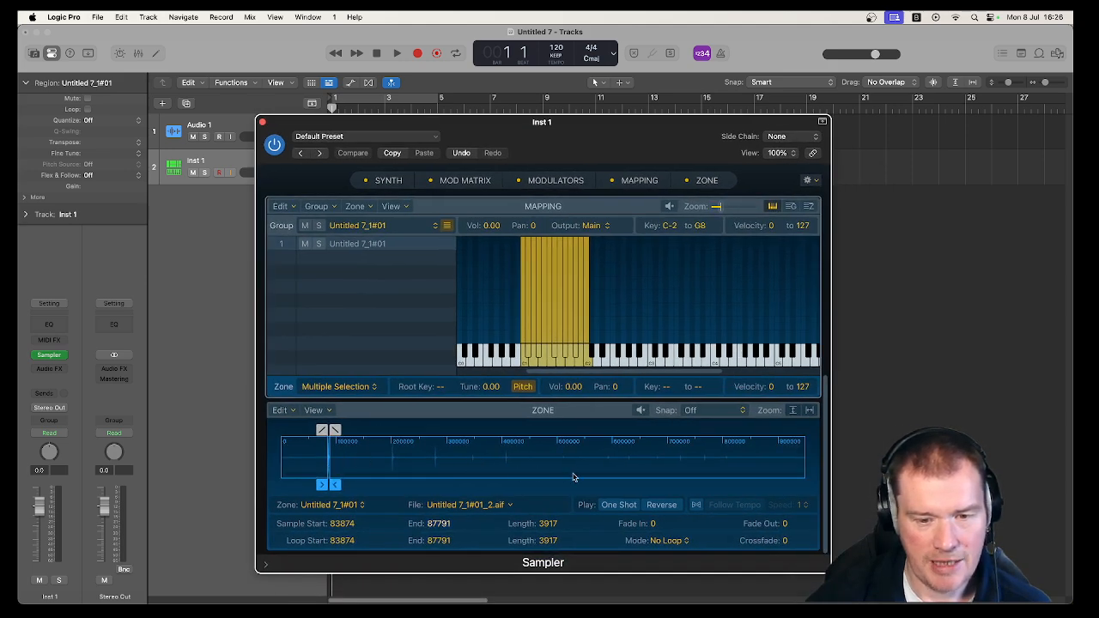
pyautogui.click(525, 359)
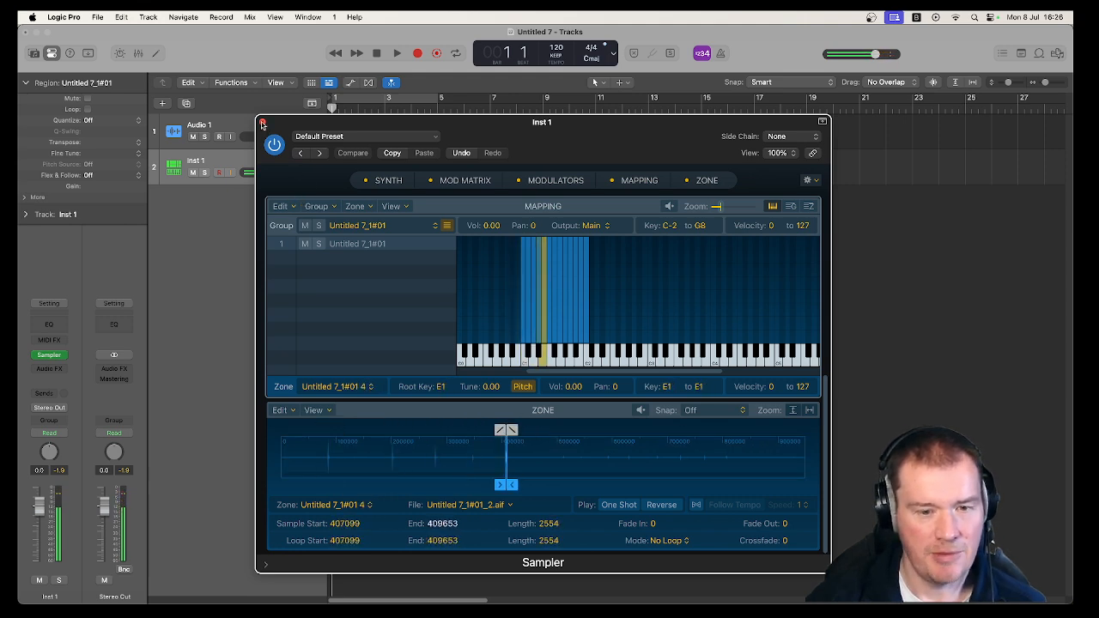
pyautogui.click(262, 122)
pyautogui.click(262, 158)
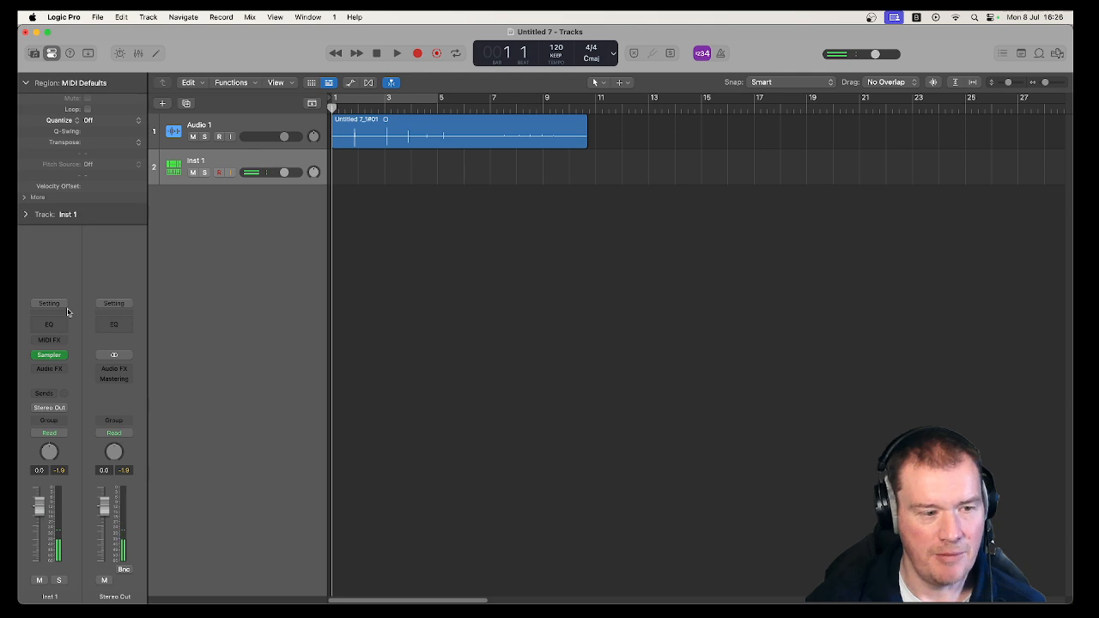
# Reopen Sampler and save the instrument with its audio data as "DX Synth 2" in the Sampler Instruments folder.
pyautogui.click(54, 355)
pyautogui.click(341, 137)
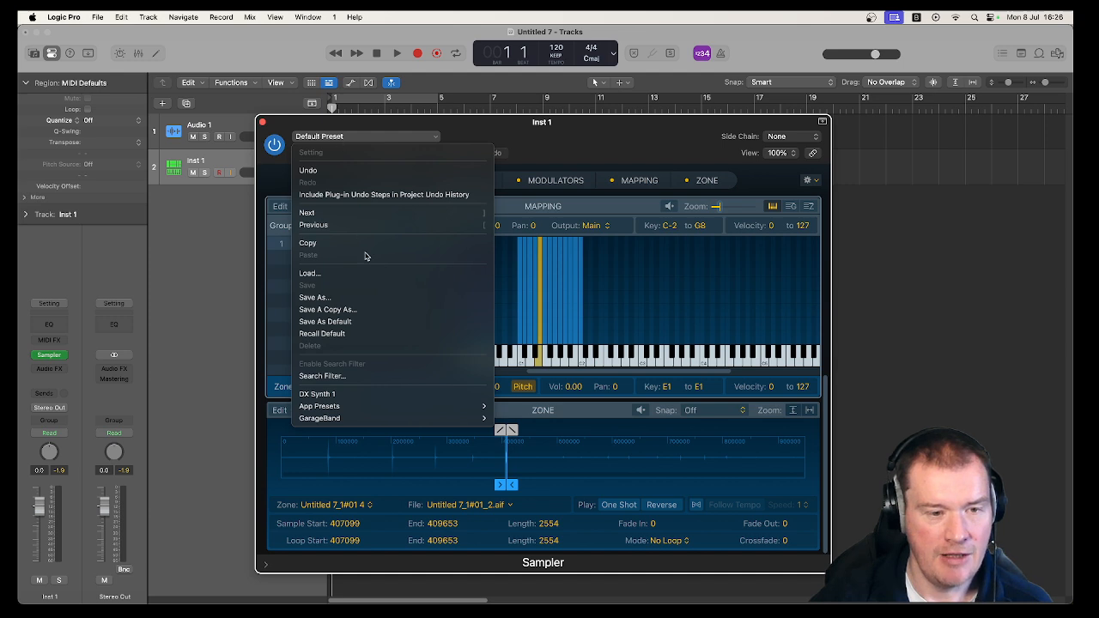
pyautogui.click(367, 297)
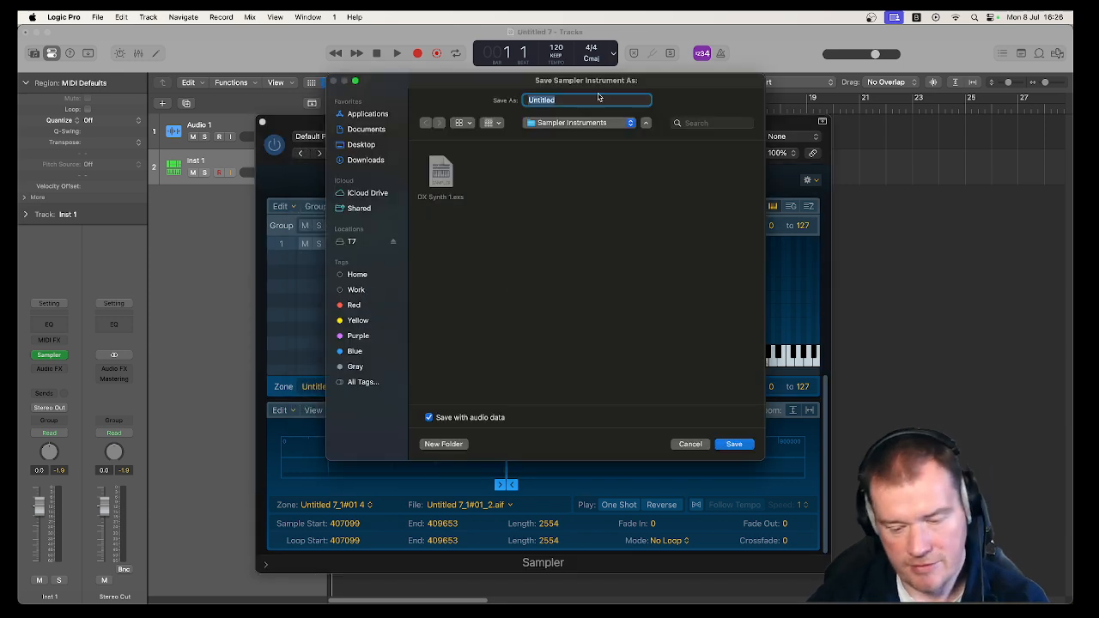
pyautogui.write('DX Synth 2')
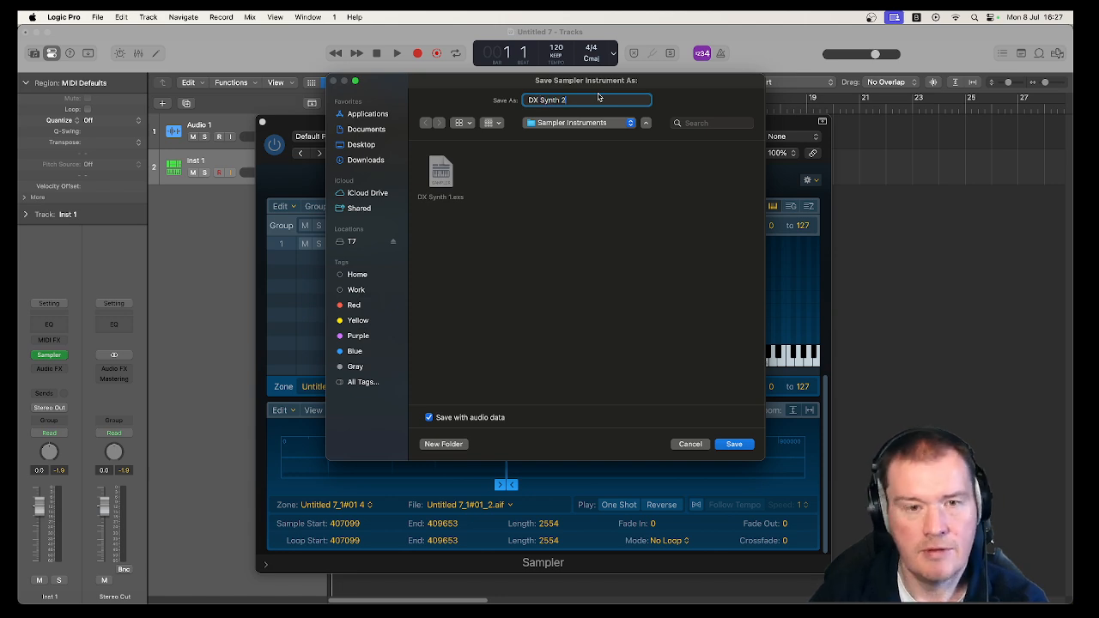
pyautogui.press('Return')
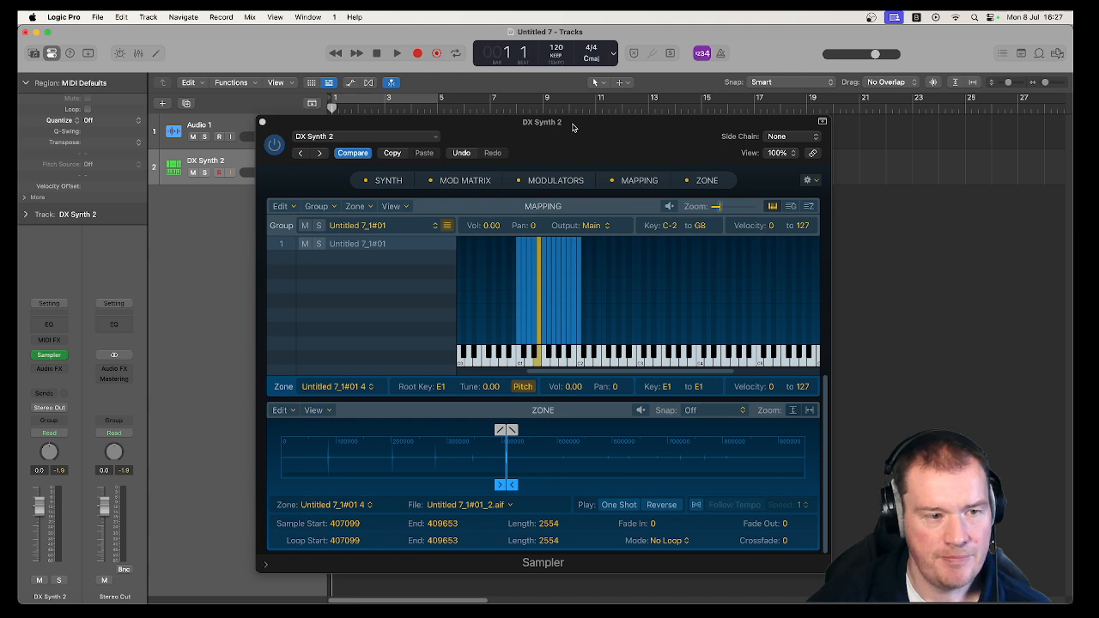
# Check the Sampler preset list for the saved instrument and close the plug-in window.
pyautogui.click(364, 137)
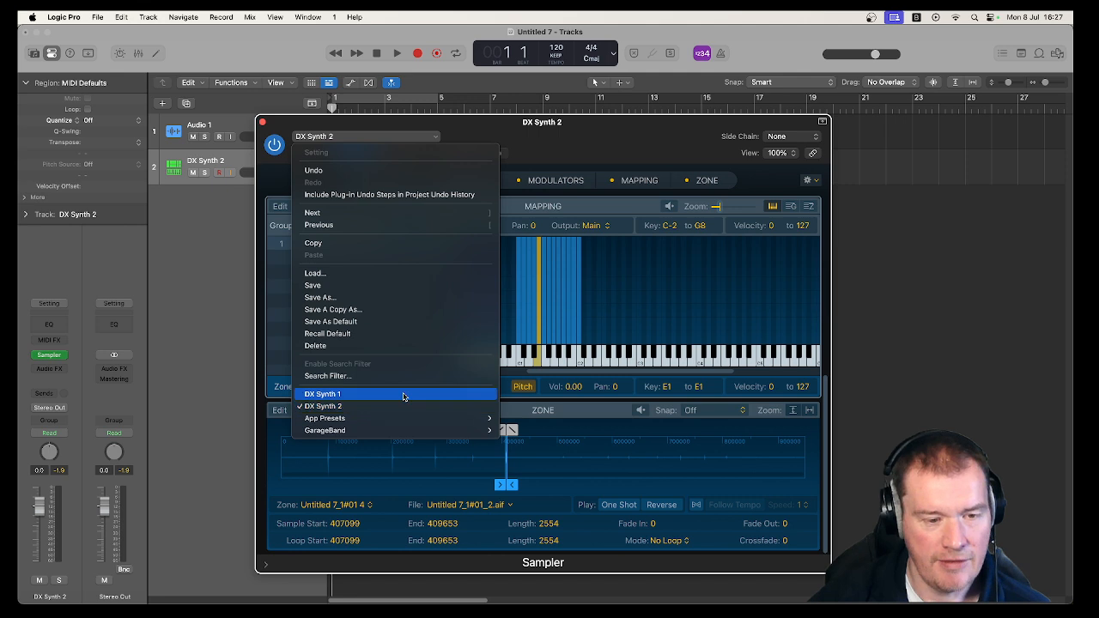
pyautogui.click(434, 131)
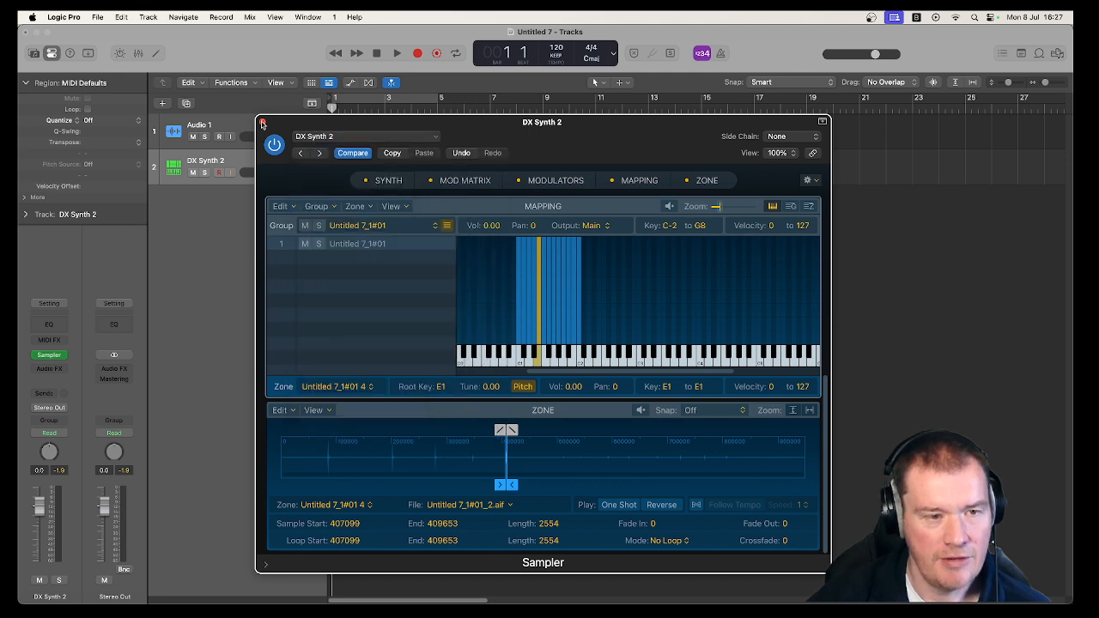
pyautogui.click(263, 122)
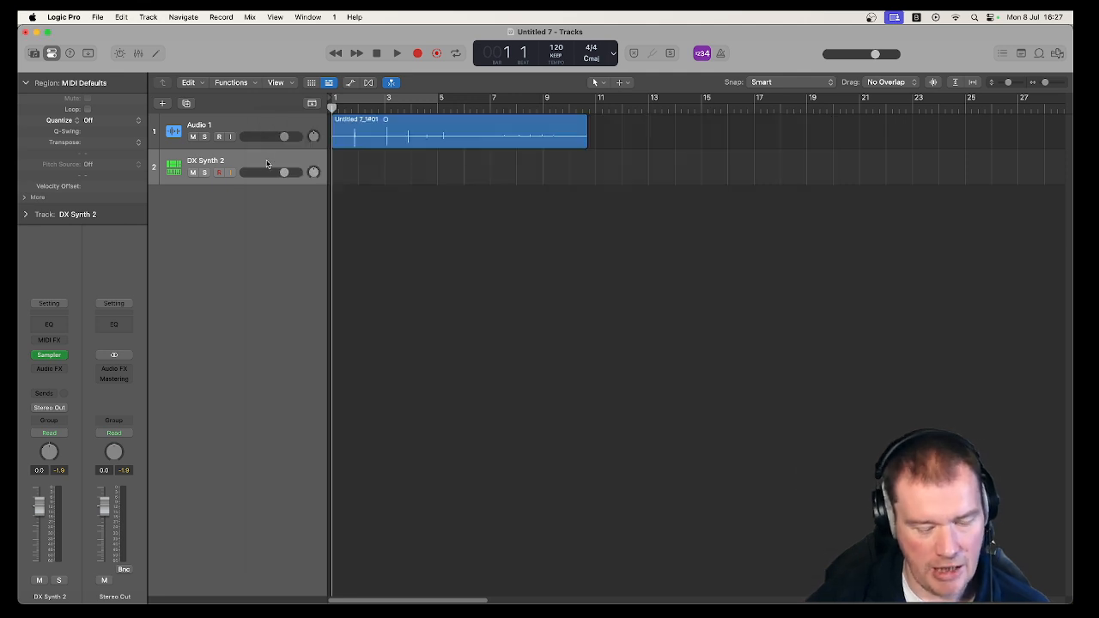
# Create a new project with one software instrument track, keeping the current project open, and enlarge its window to fill the screen.
pyautogui.click(99, 17)
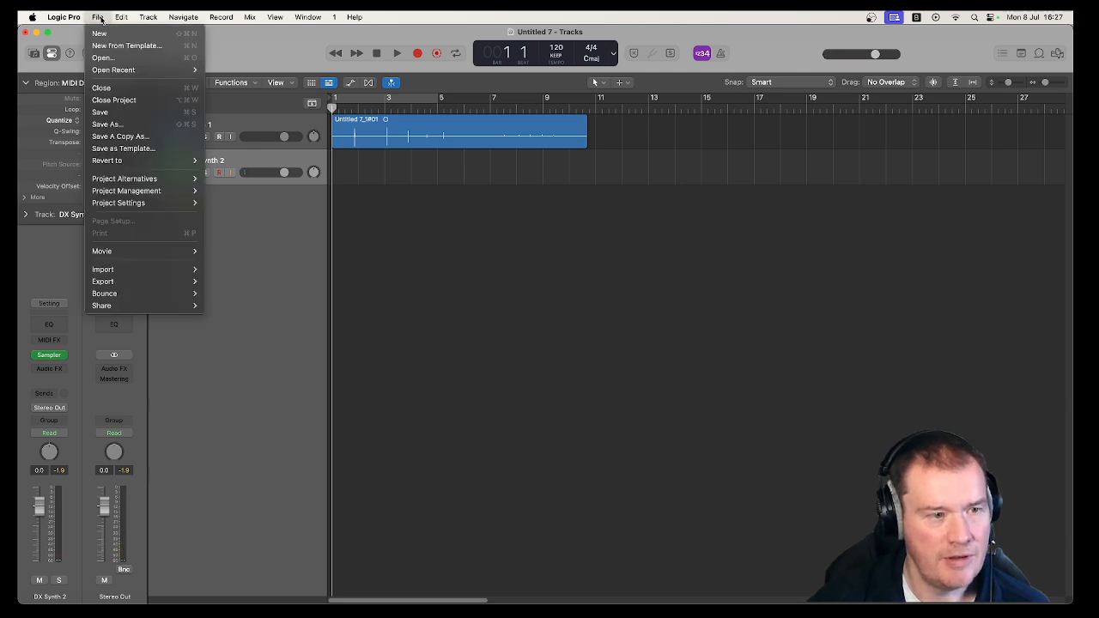
pyautogui.click(105, 32)
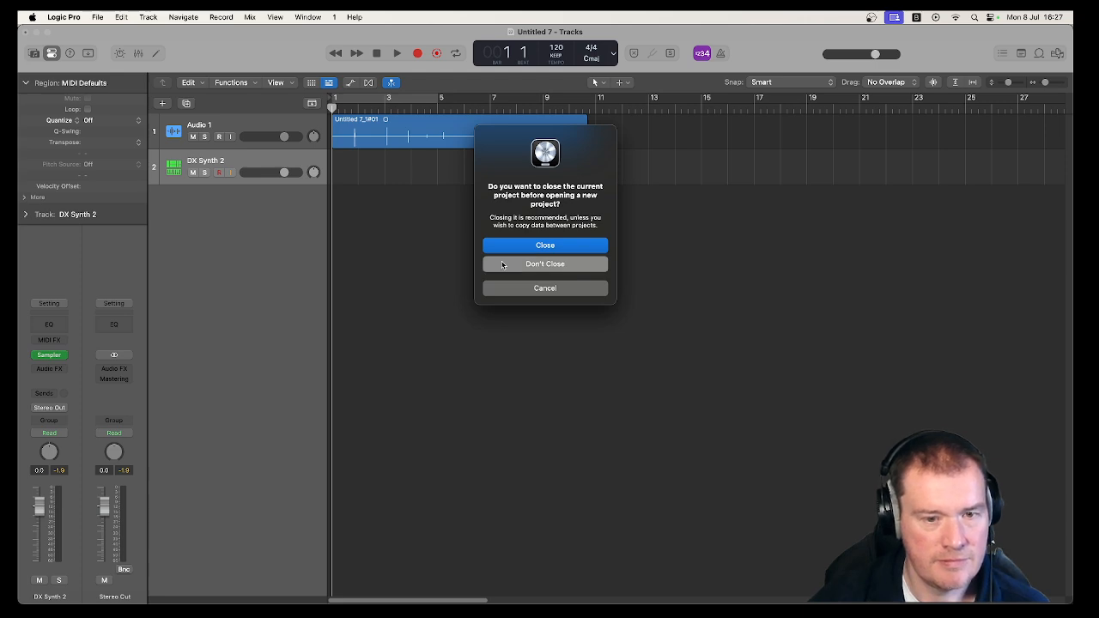
pyautogui.click(502, 264)
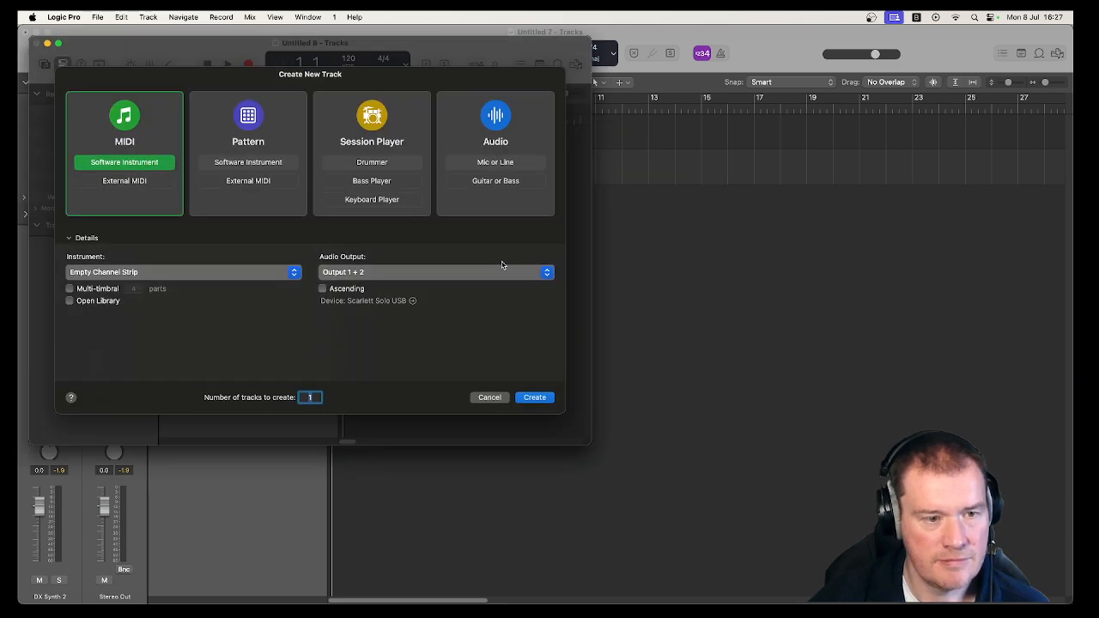
pyautogui.click(535, 397)
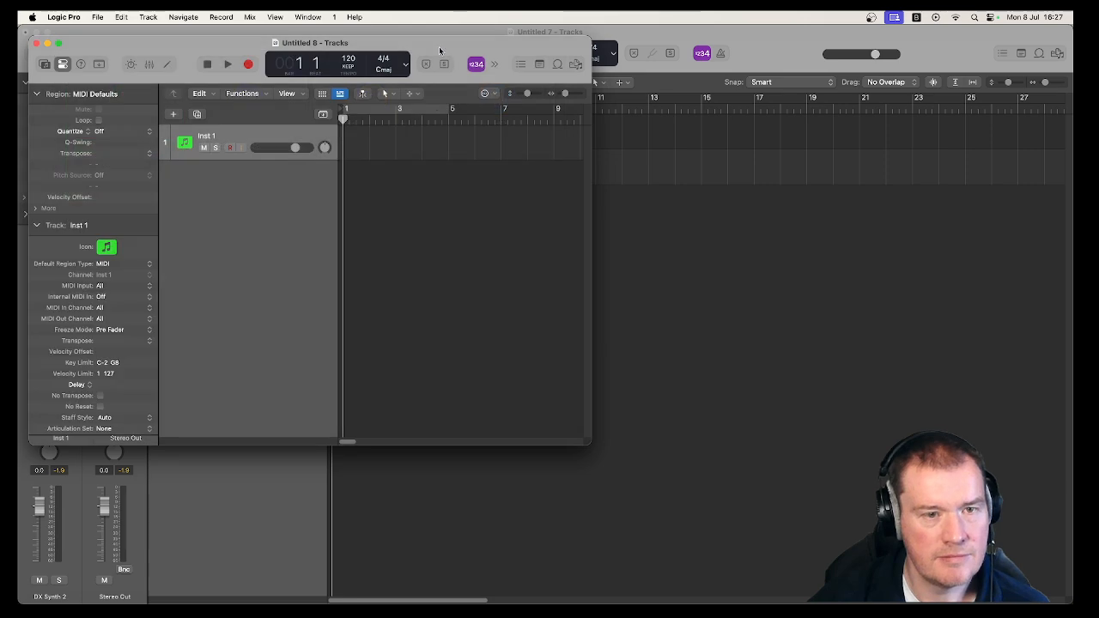
pyautogui.doubleClick(439, 47)
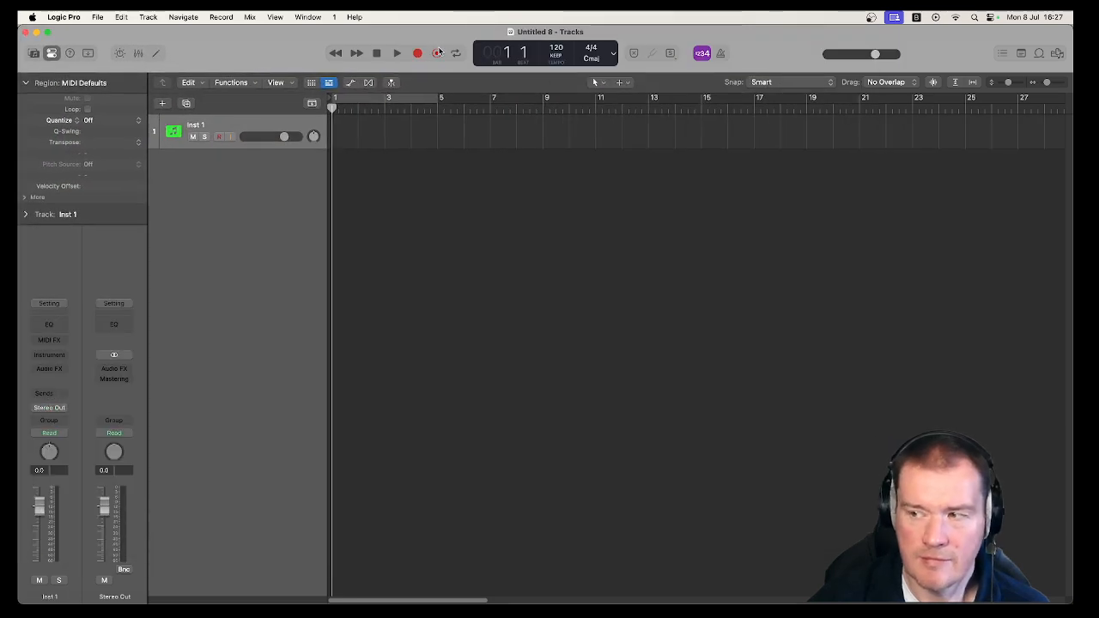
# Insert a stereo Sampler (Multi-Sample) on the Inst 1 track, load the DX Synth 2 preset, and close the plug-in window.
pyautogui.click(62, 356)
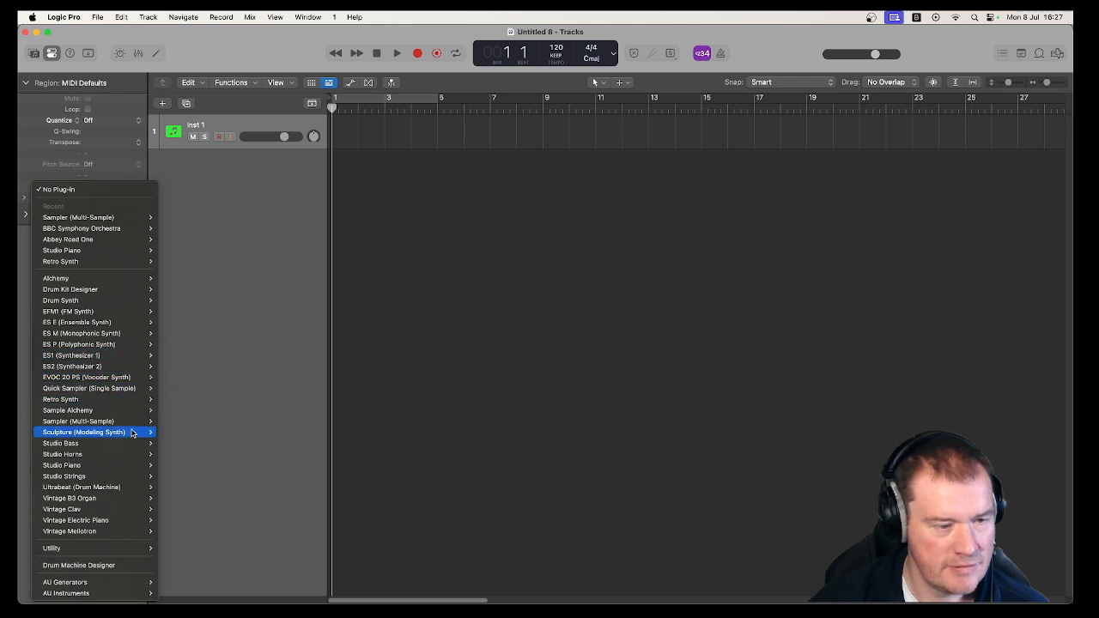
pyautogui.moveTo(131, 419)
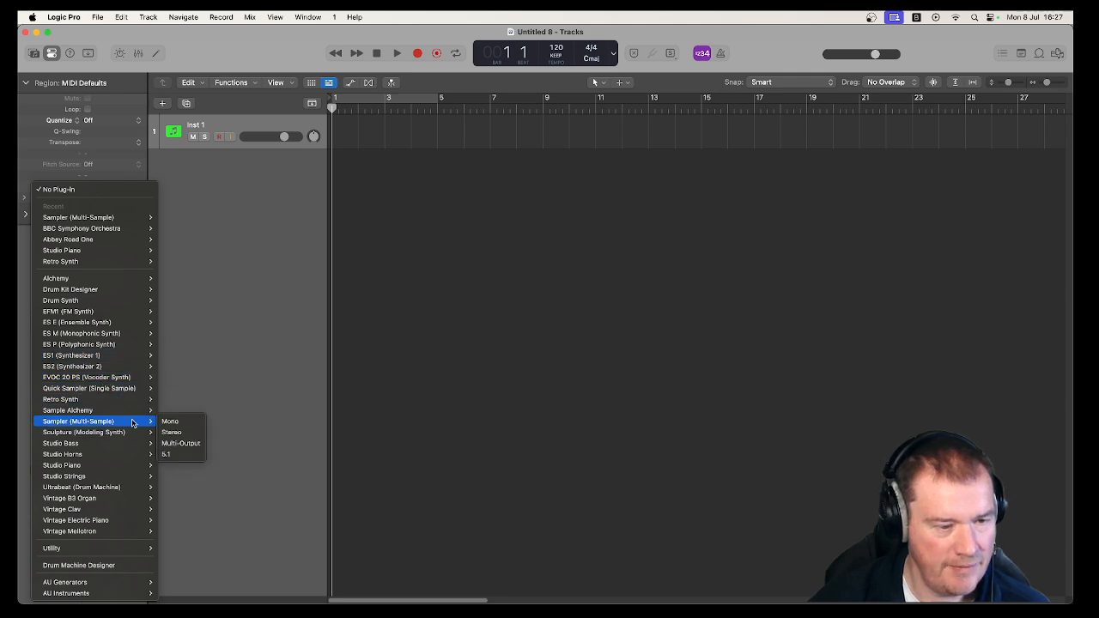
pyautogui.click(184, 433)
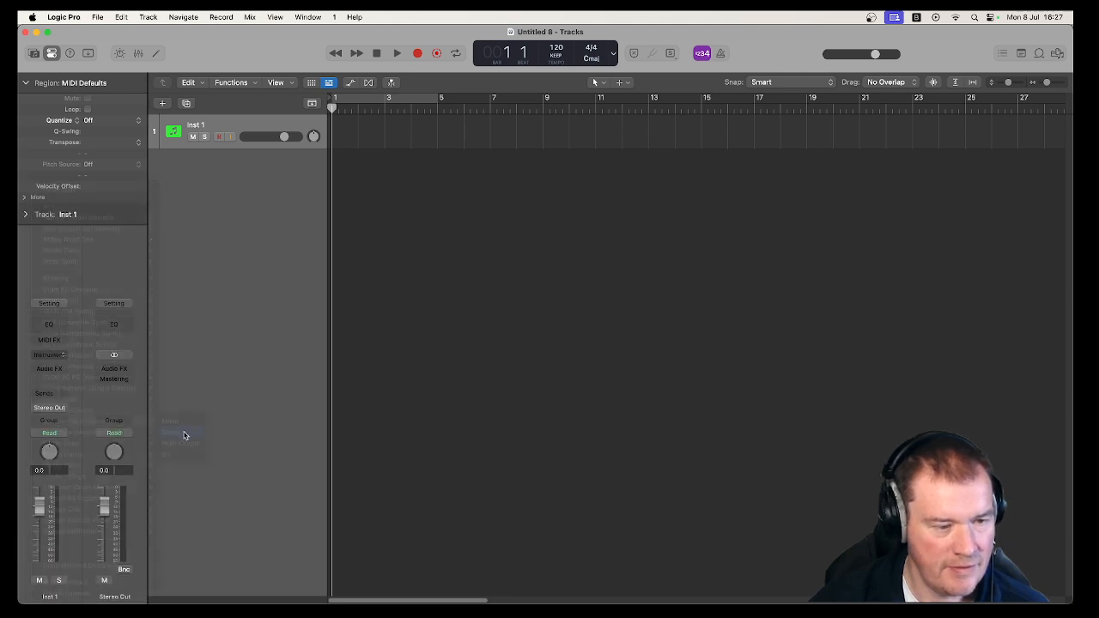
pyautogui.click(470, 171)
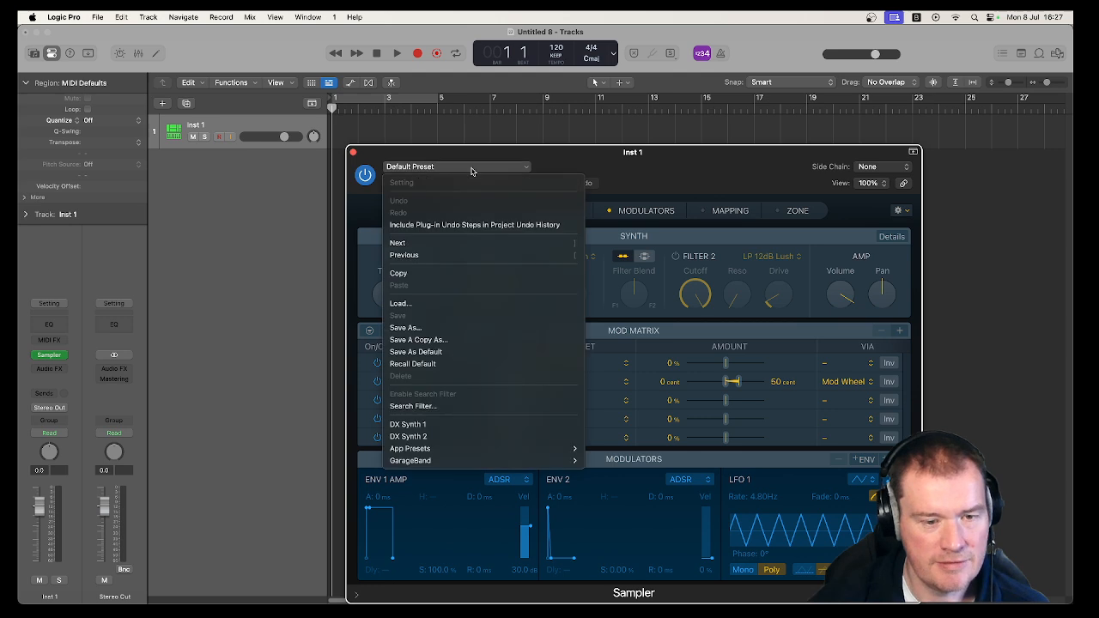
pyautogui.click(479, 436)
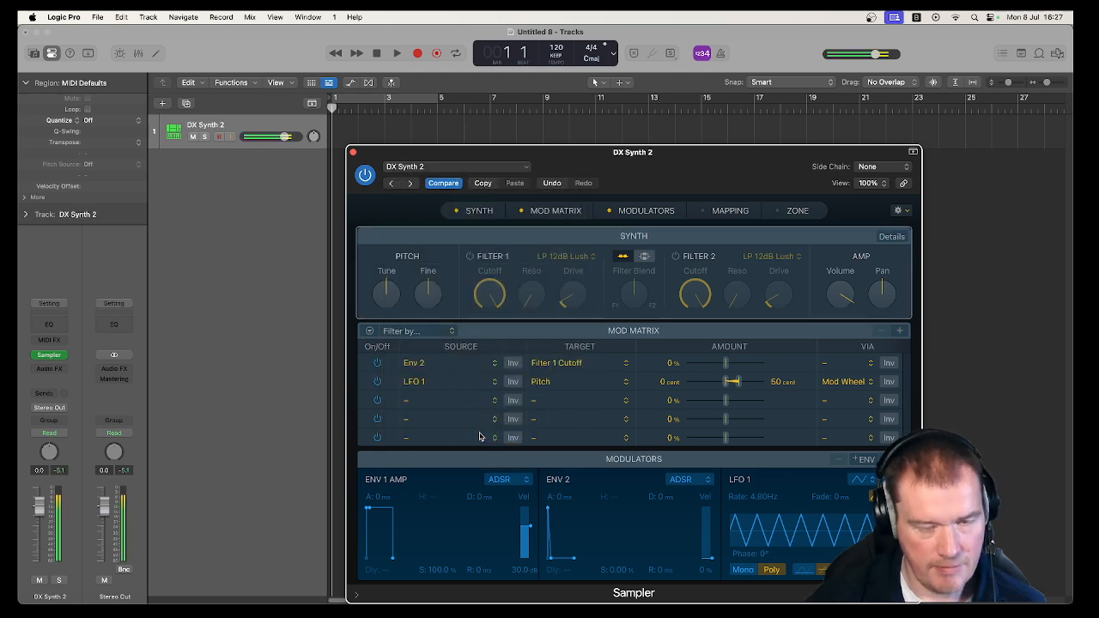
pyautogui.click(353, 153)
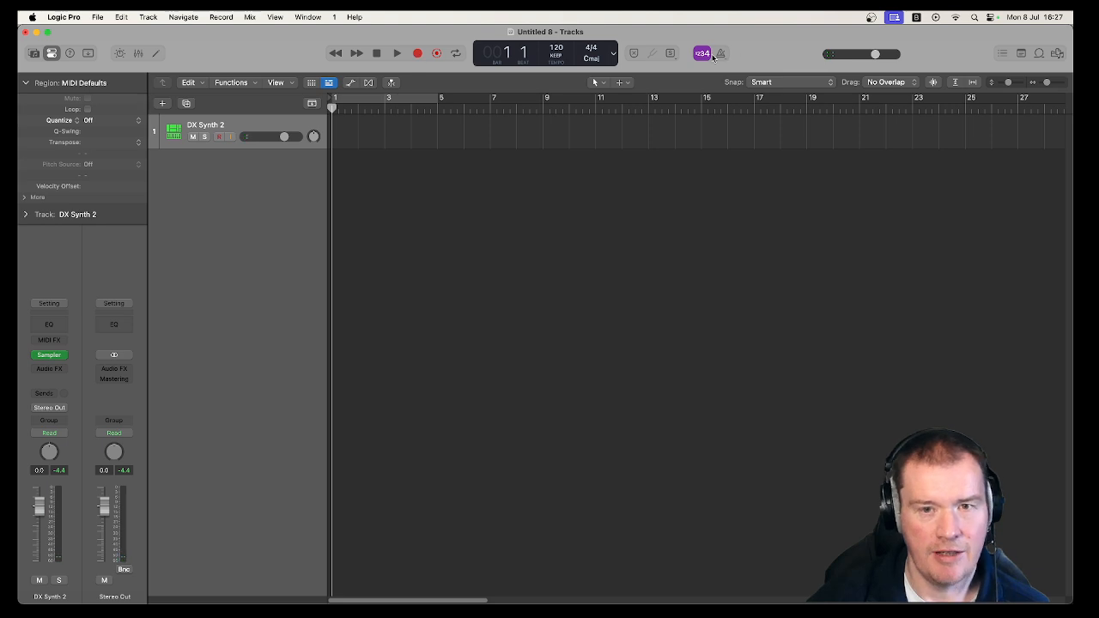
# Enable the metronome and record a MIDI part about two bars long on the DX Synth 2 track.
pyautogui.press('k')
pyautogui.click(418, 54)
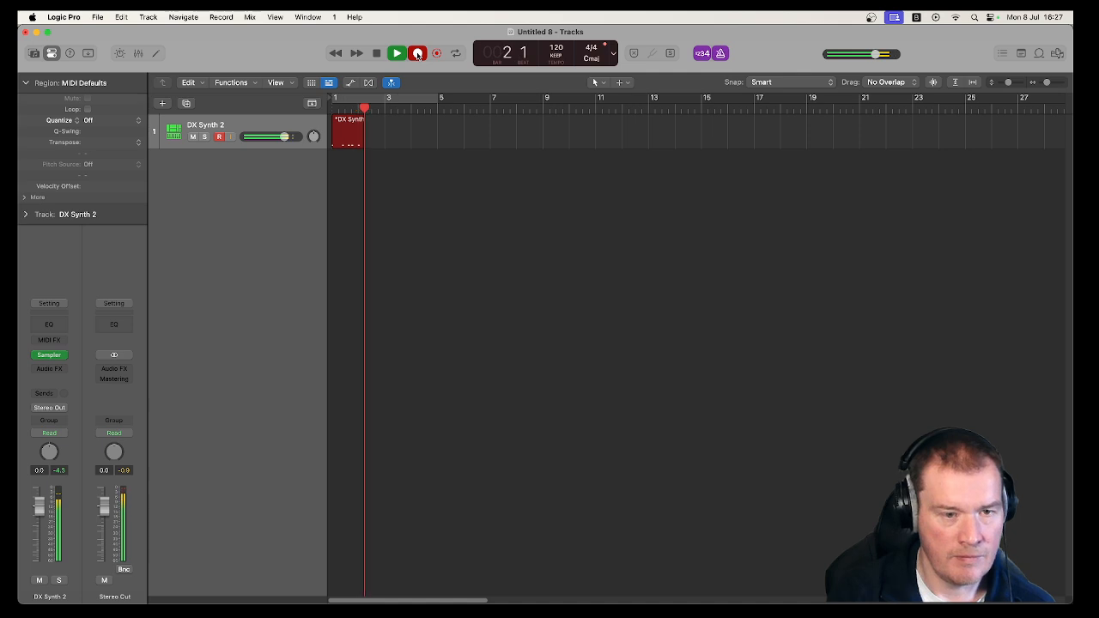
pyautogui.press('space')
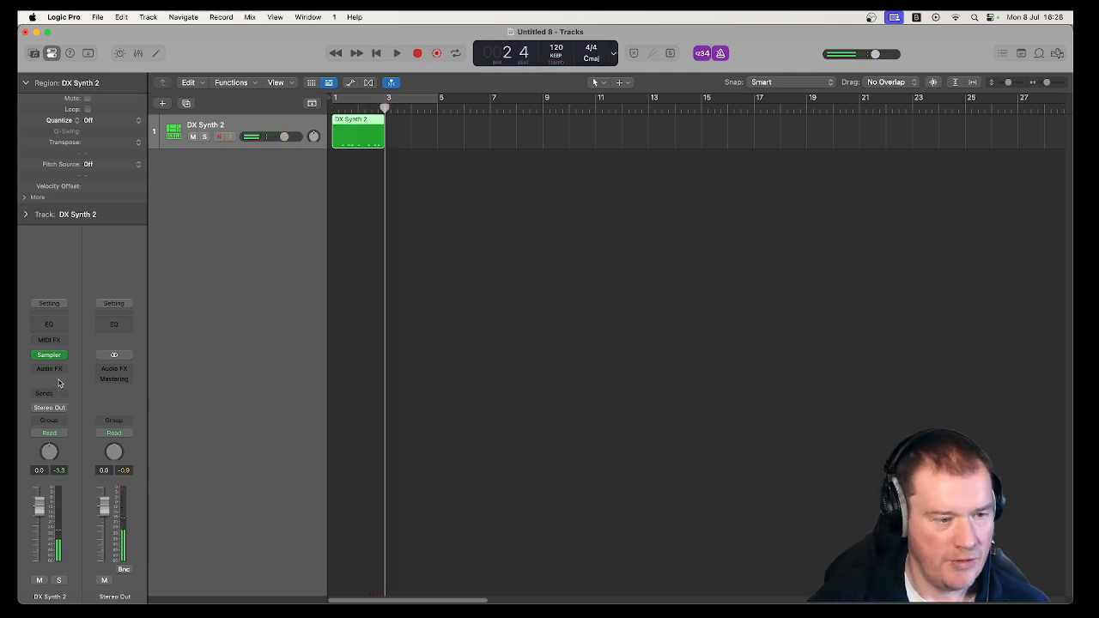
# Try a Stereo Delay on the DX Synth 2 track with the output mix lowered to 19% left and 16% right, auditioning the region.
pyautogui.click(55, 370)
pyautogui.moveTo(55, 372)
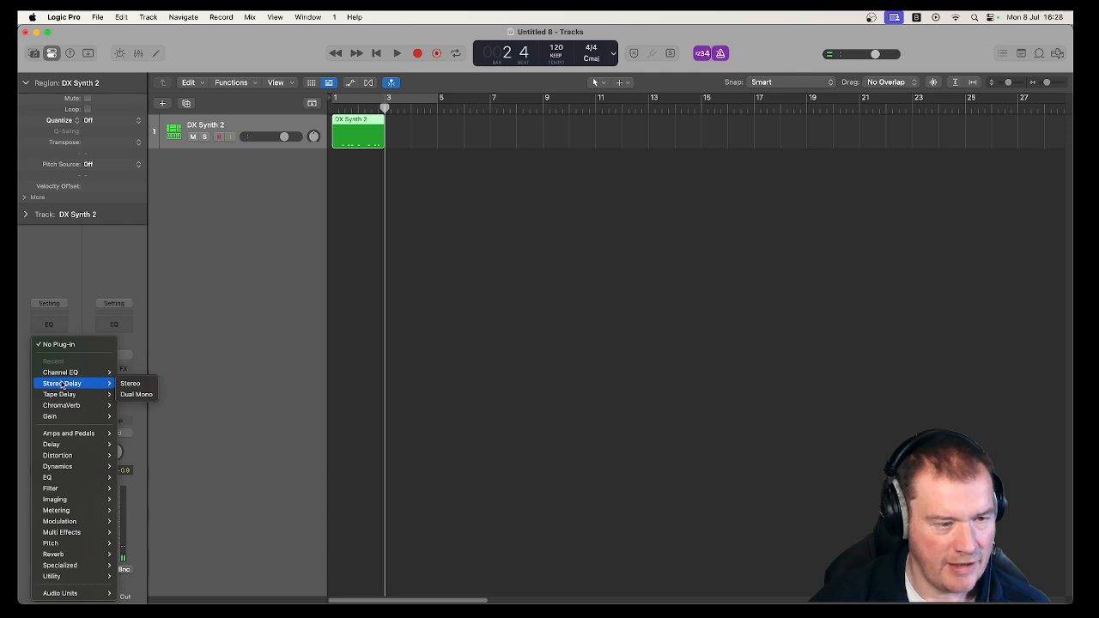
pyautogui.click(130, 383)
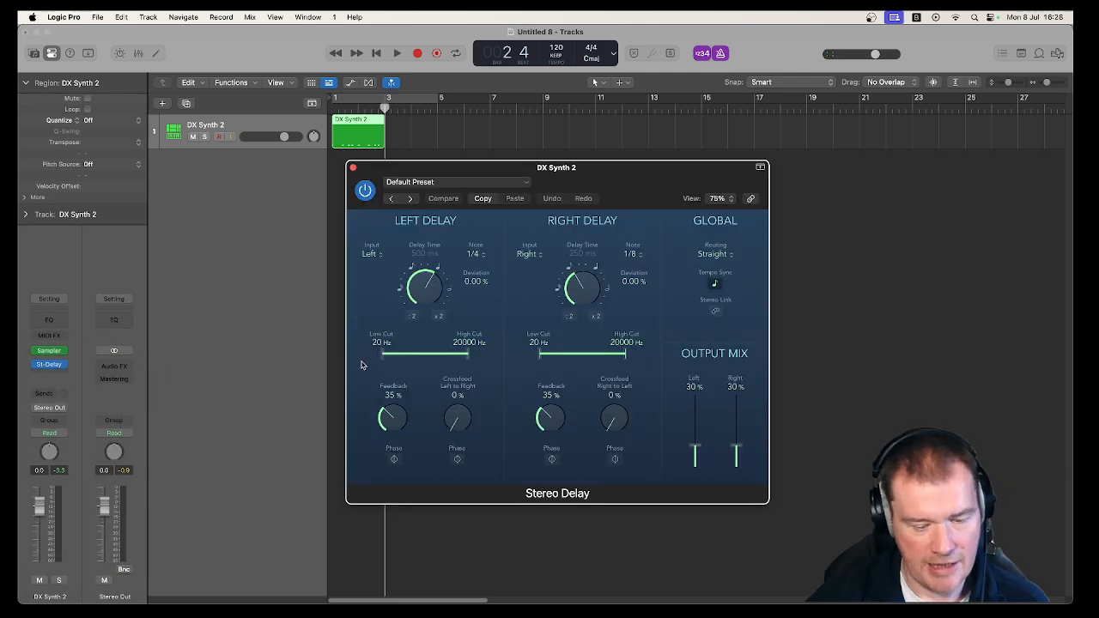
pyautogui.press('space')
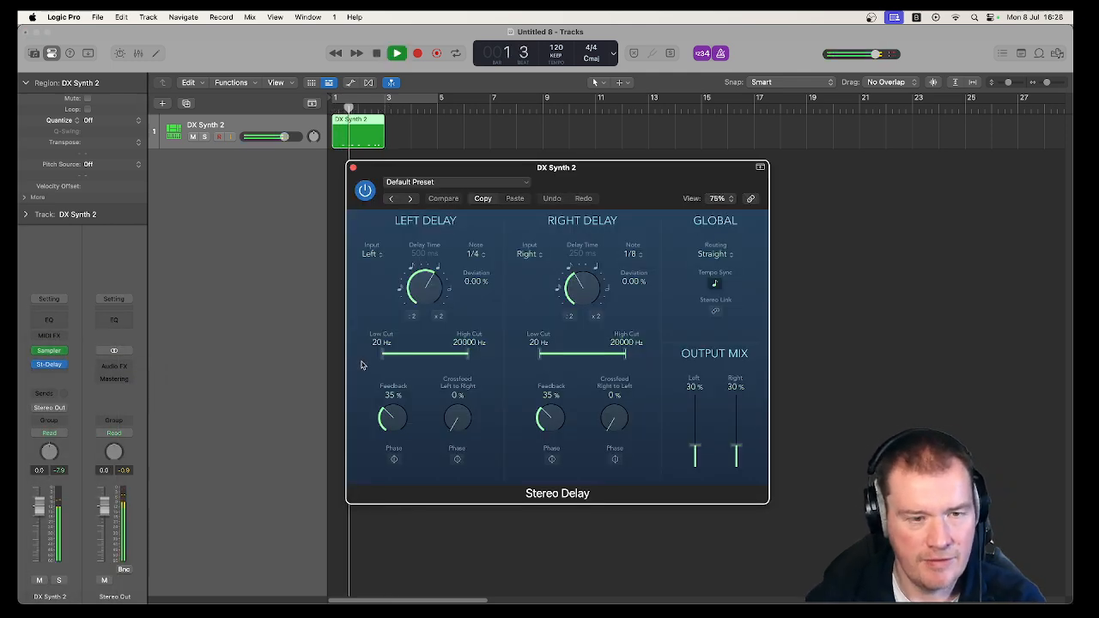
pyautogui.press('space')
pyautogui.moveTo(736, 448); pyautogui.dragTo(701, 458)
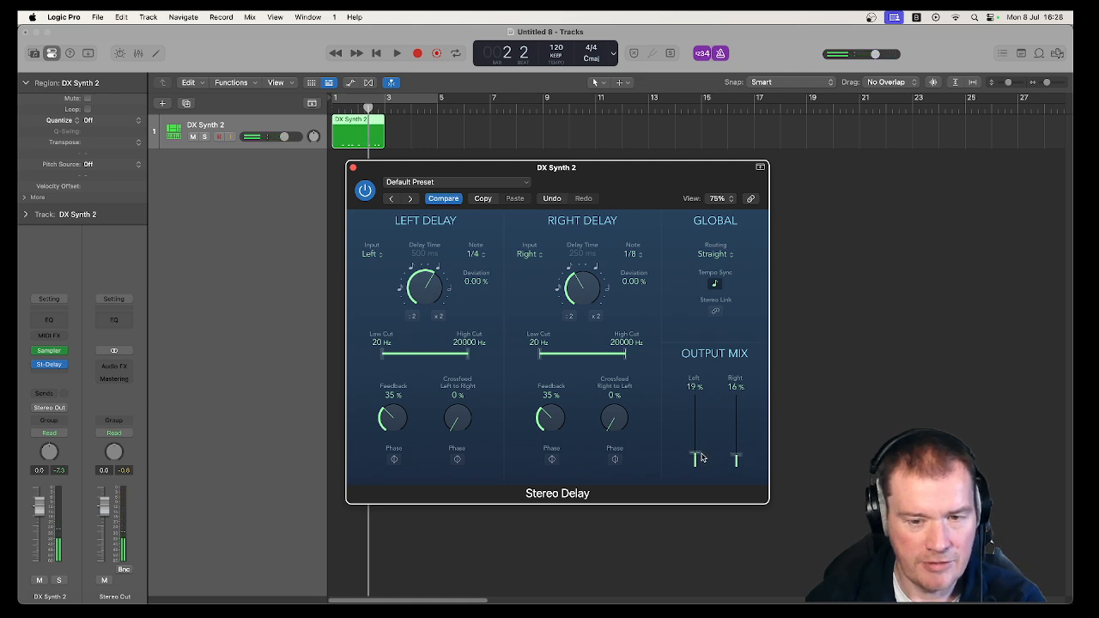
pyautogui.press('space')
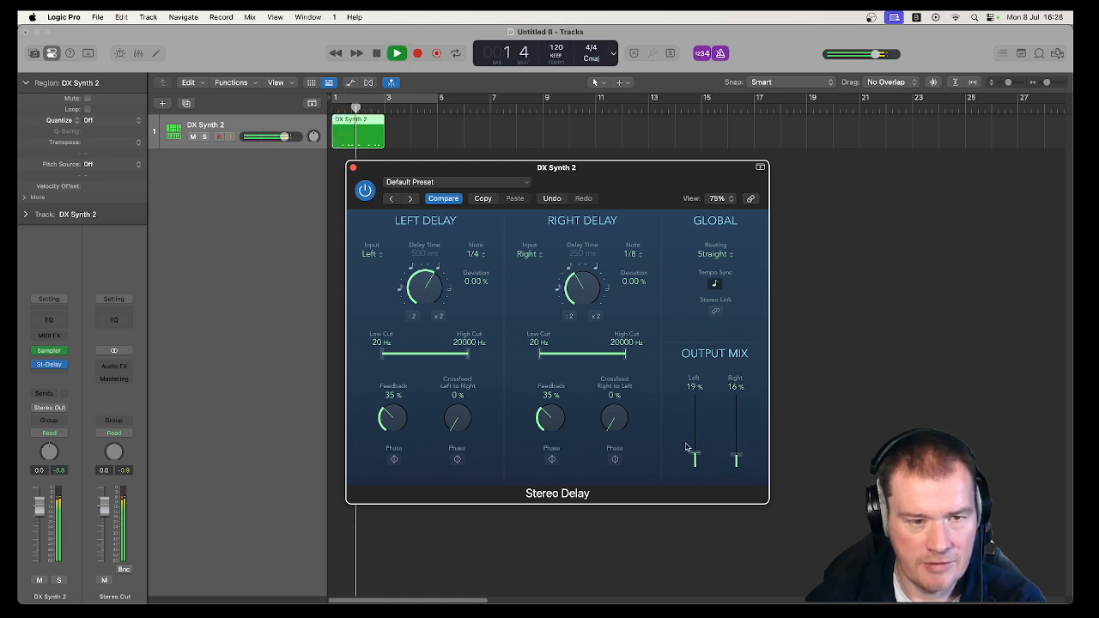
pyautogui.press('space')
# Turn off the metronome, audition the region with Stereo Delay bypassed, and close the plug-in window.
pyautogui.click(722, 54)
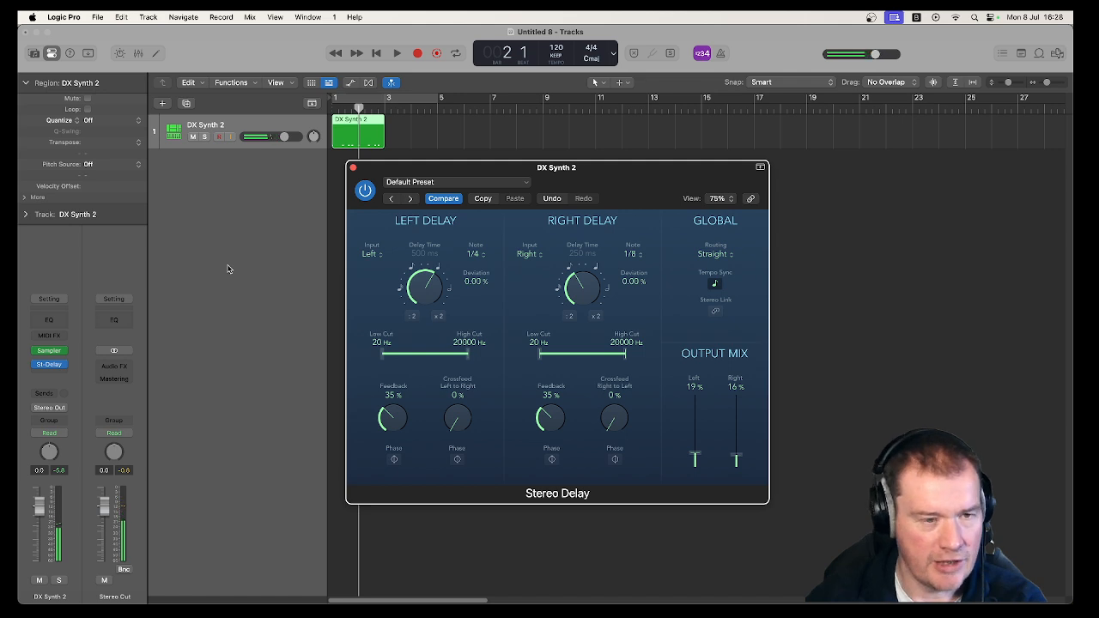
pyautogui.press('space')
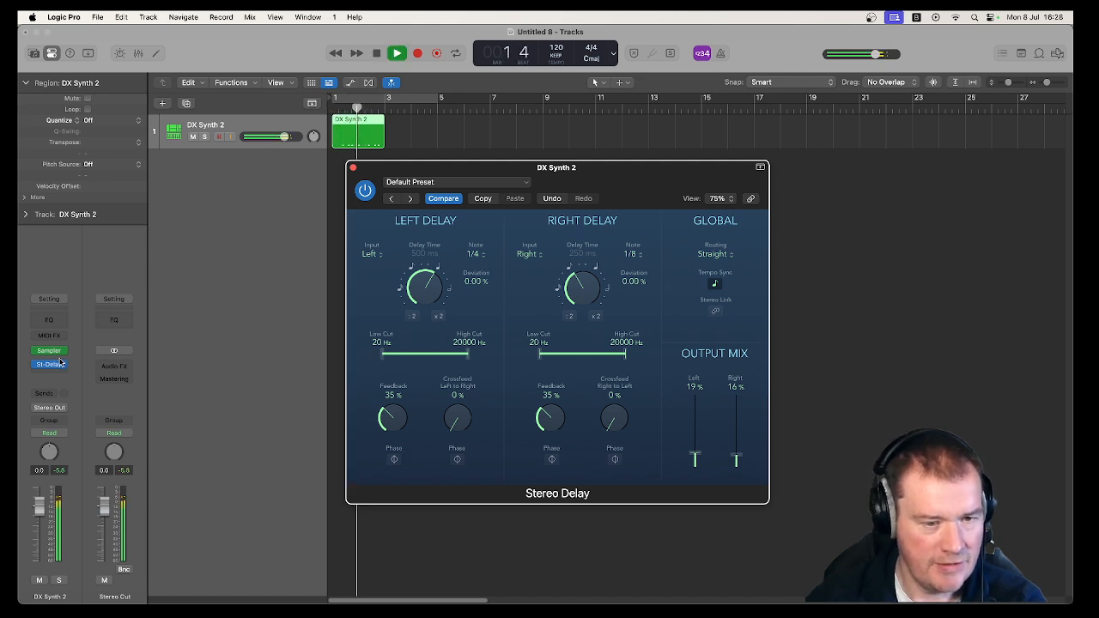
pyautogui.press('space')
pyautogui.click(353, 169)
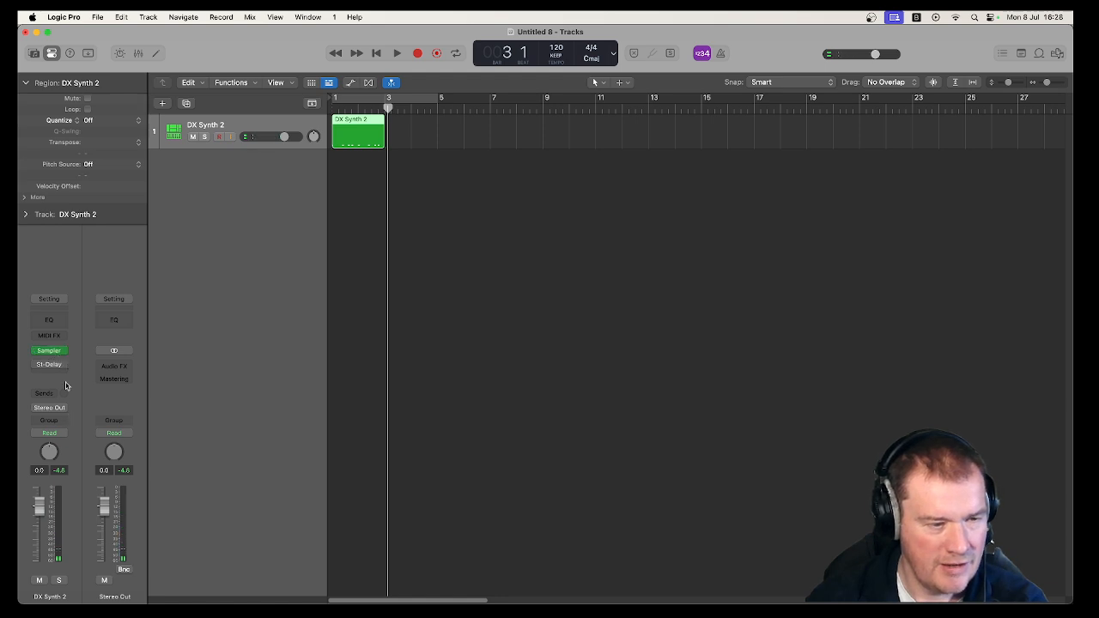
# Replace the Stereo Delay on the DX Synth 2 track with a stereo ChromaVerb.
pyautogui.click(63, 367)
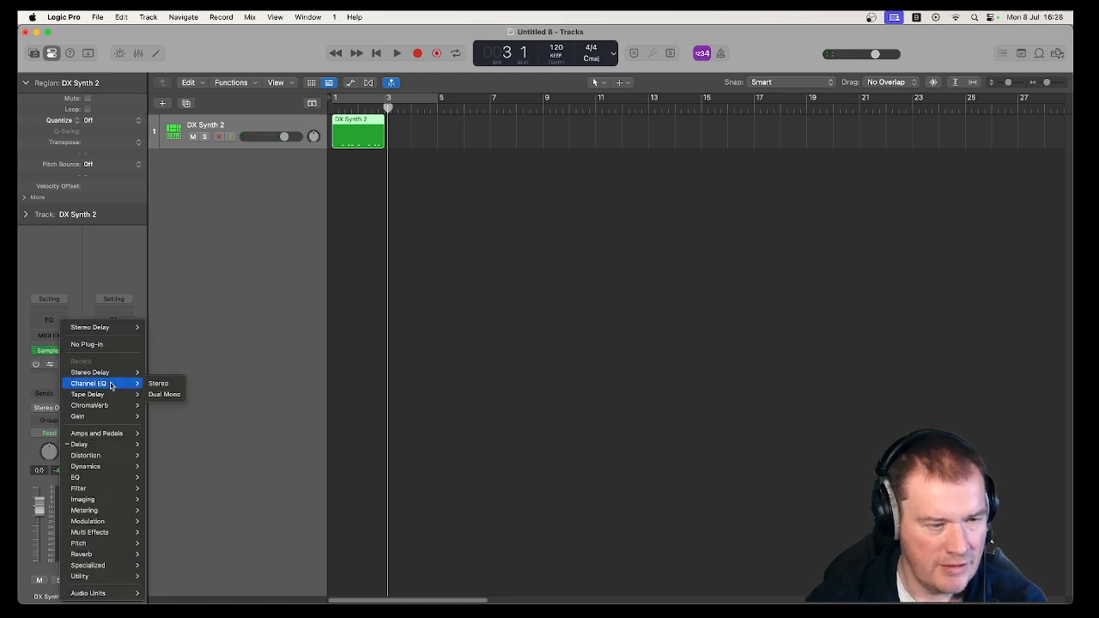
pyautogui.moveTo(113, 397)
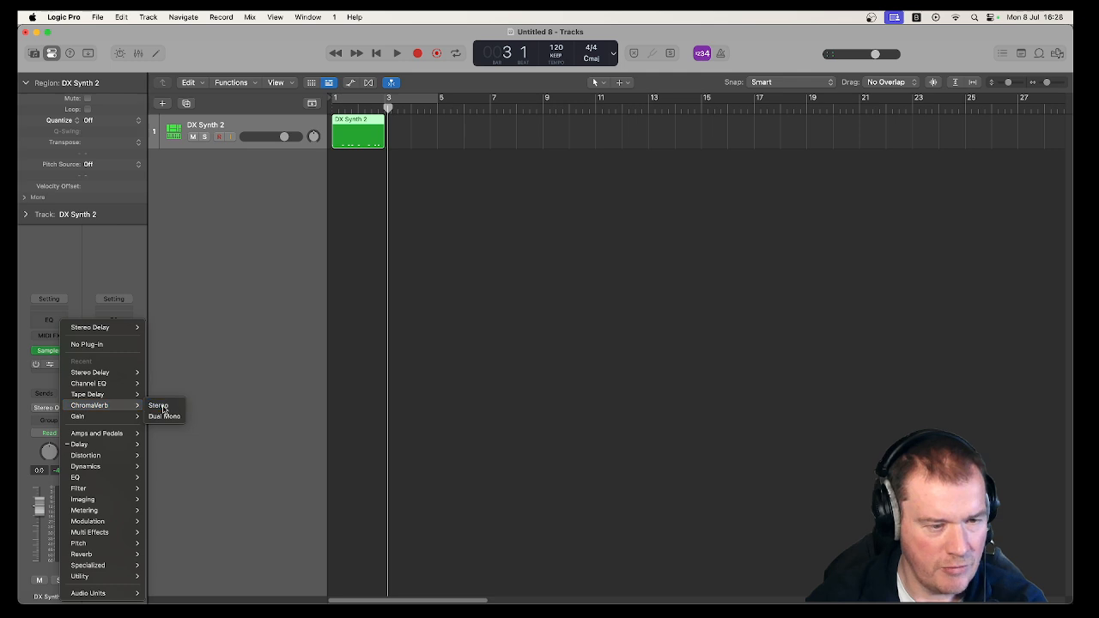
pyautogui.click(163, 405)
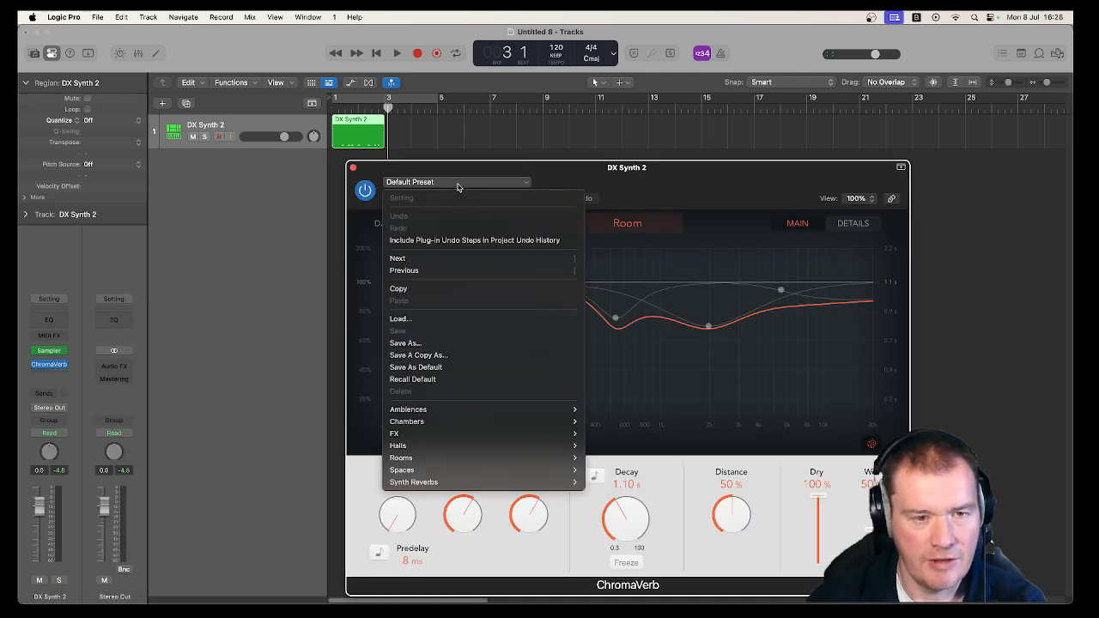
# Load ChromaVerb's Vocal Chamber preset and audition the recorded region with it.
pyautogui.click(462, 183)
pyautogui.moveTo(567, 435)
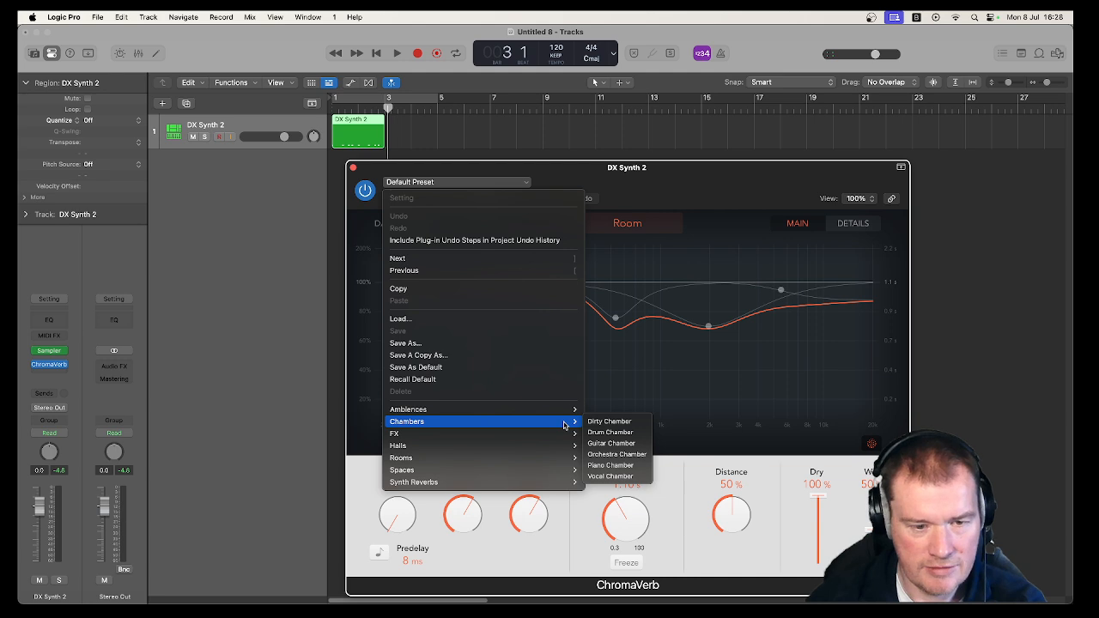
pyautogui.click(614, 477)
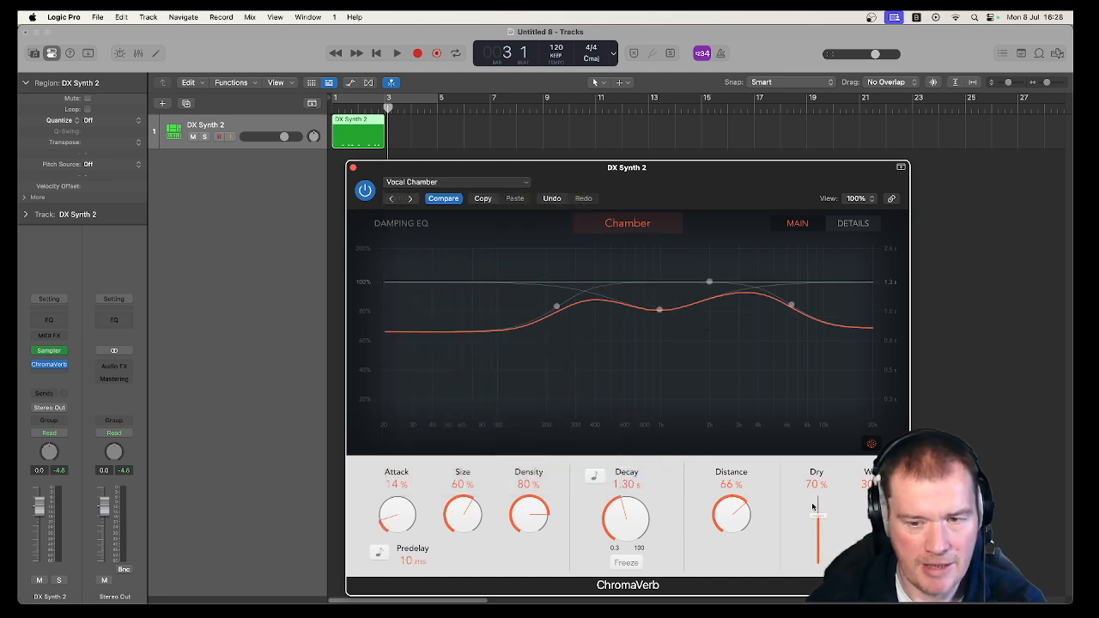
pyautogui.press('space')
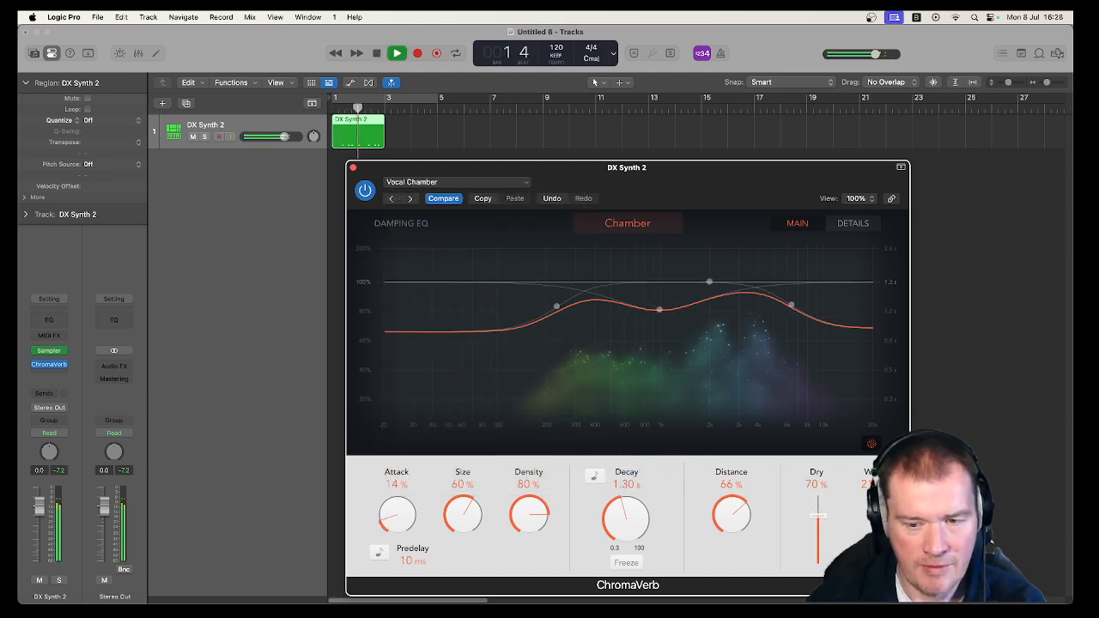
pyautogui.press('space')
# Try ChromaVerb's Orchestra Hall preset from the Halls category while playing the region.
pyautogui.click(453, 182)
pyautogui.moveTo(543, 444)
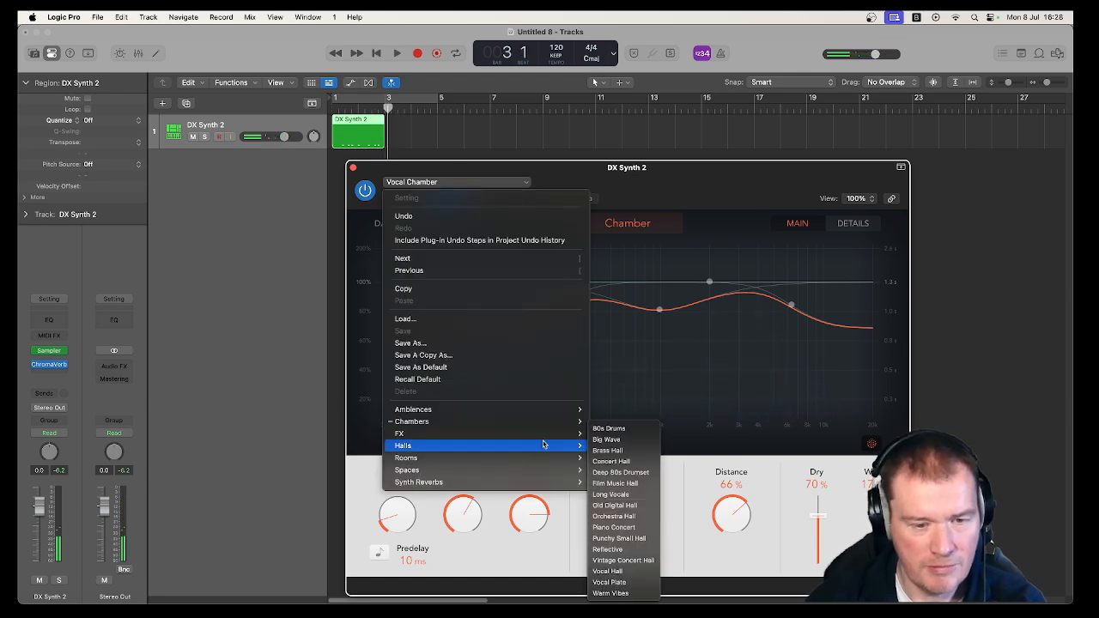
pyautogui.click(635, 516)
pyautogui.press('space')
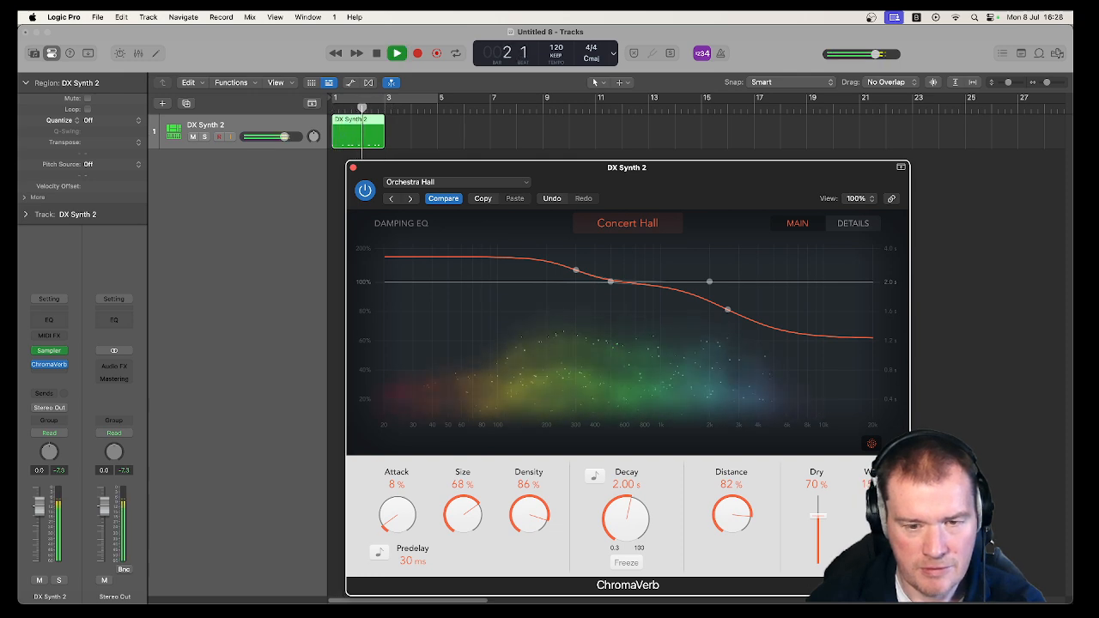
pyautogui.press('space')
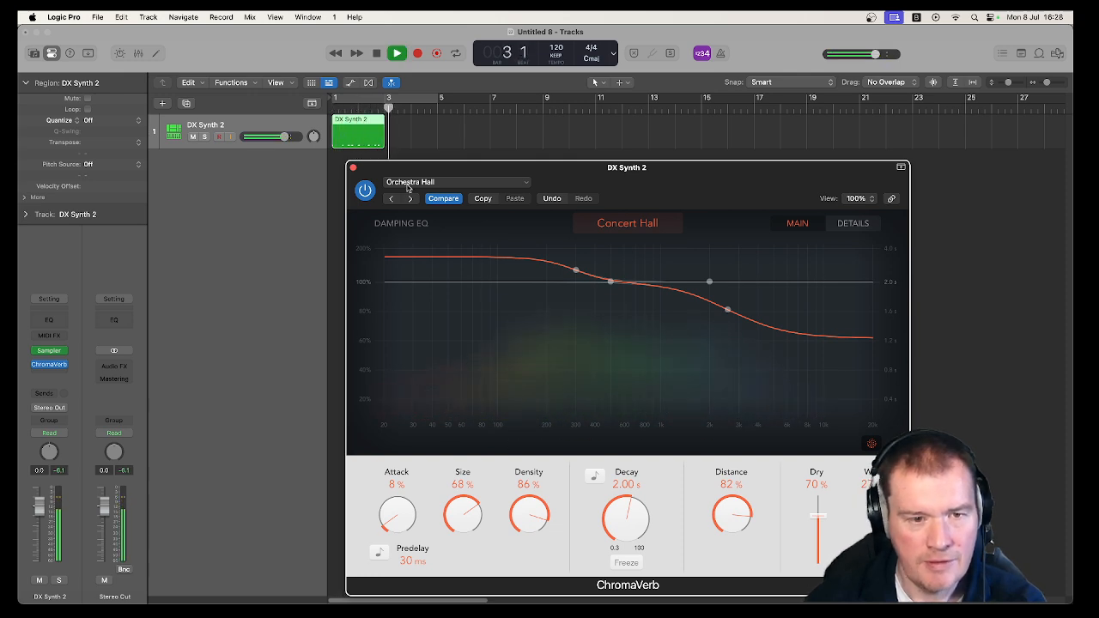
# Load the Large Room preset from ChromaVerb's Rooms category, audition the region, and close the plug-in window.
pyautogui.click(443, 183)
pyautogui.moveTo(556, 427)
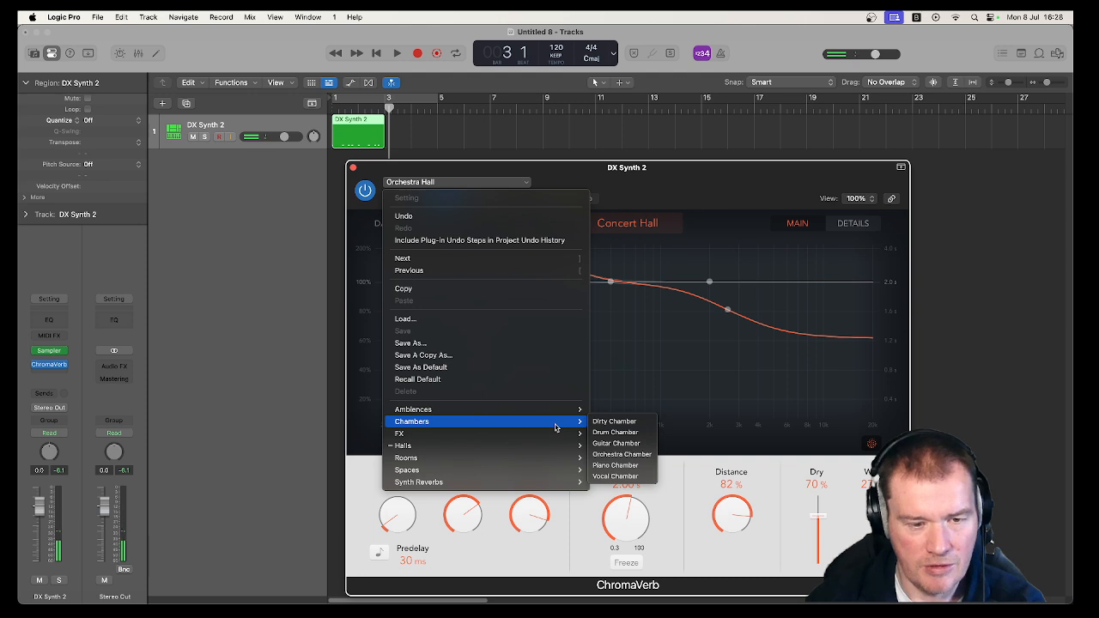
pyautogui.moveTo(558, 446)
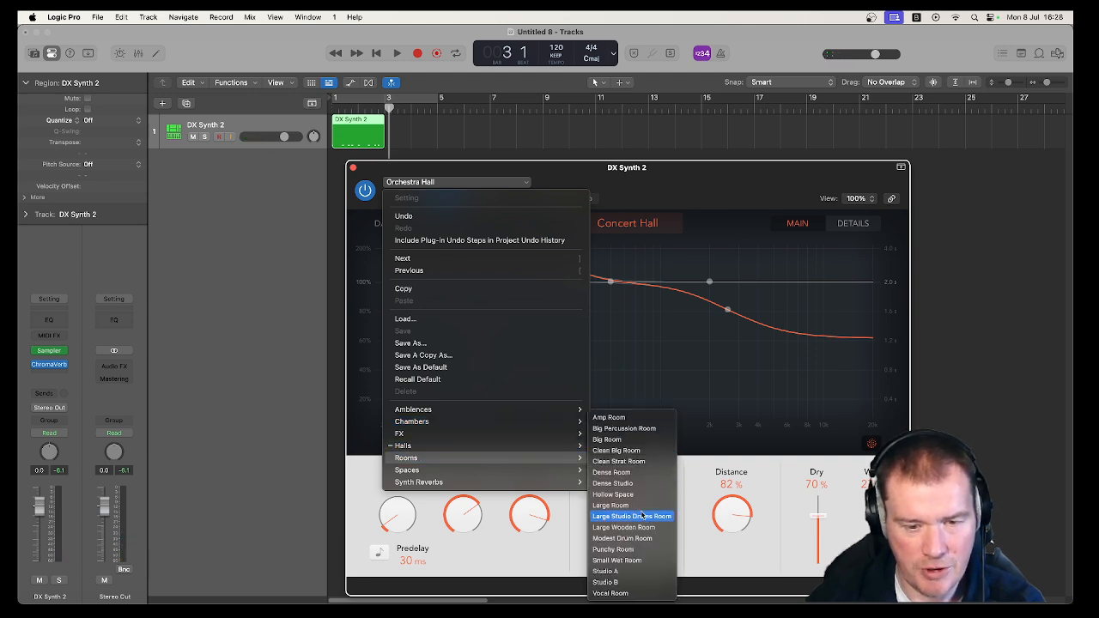
pyautogui.click(632, 505)
pyautogui.press('space')
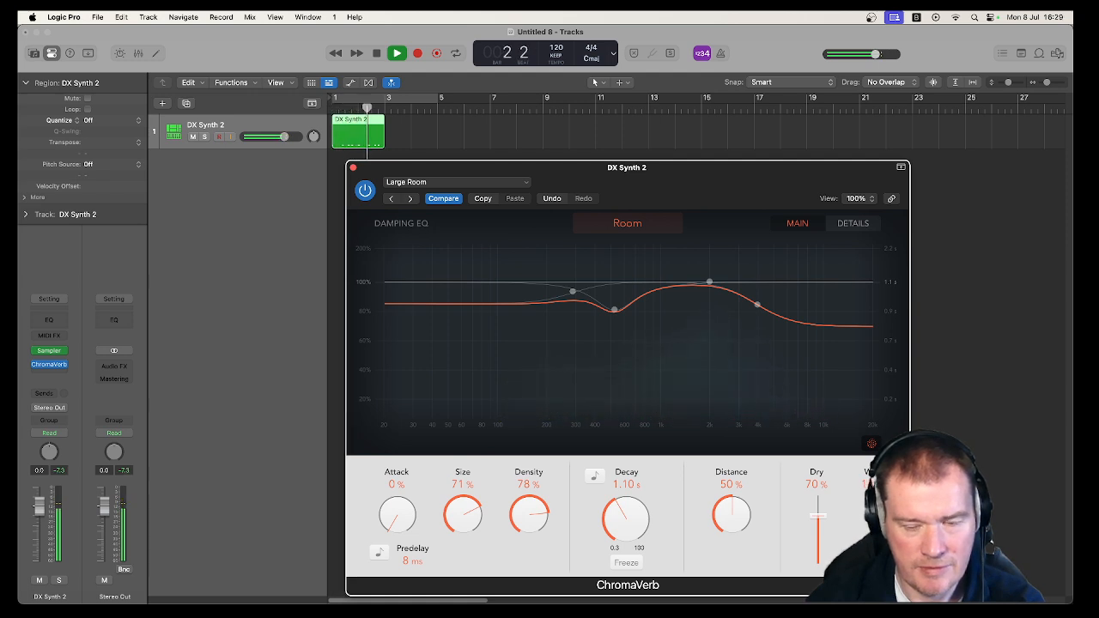
pyautogui.press('space')
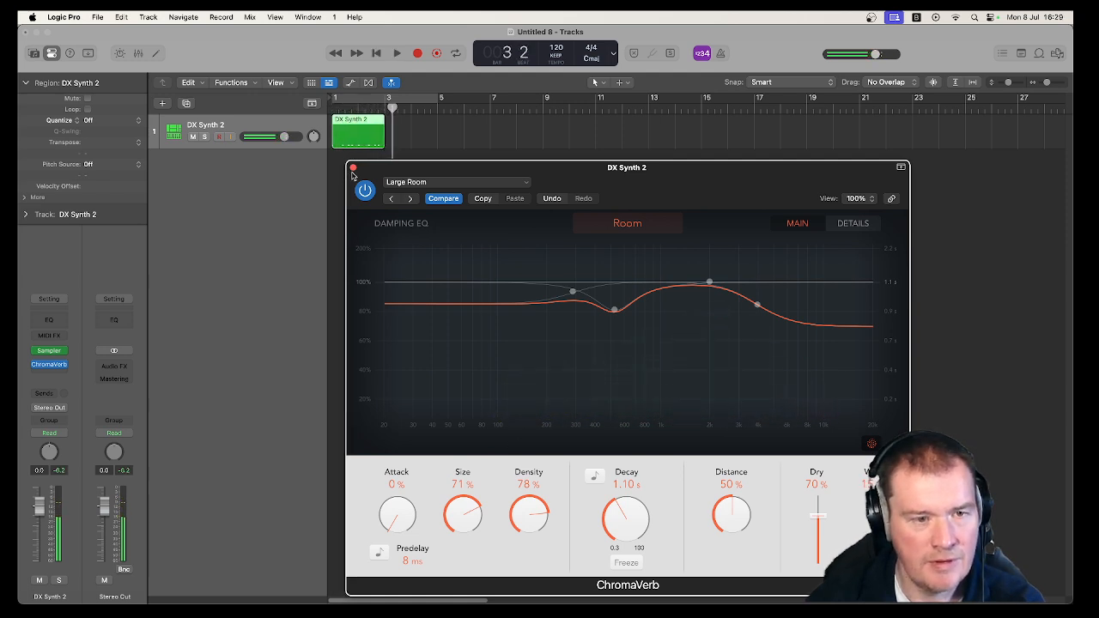
pyautogui.click(352, 168)
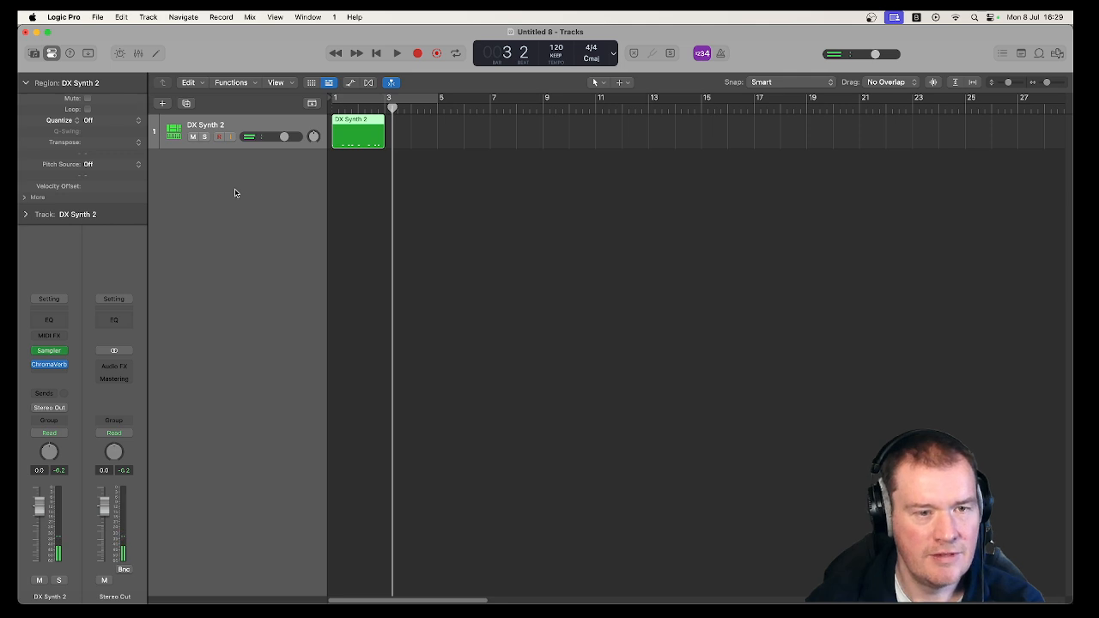
# Play the DX Synth 2 region from the start of the project, stopping near its end.
pyautogui.press('Return')
pyautogui.press('space')
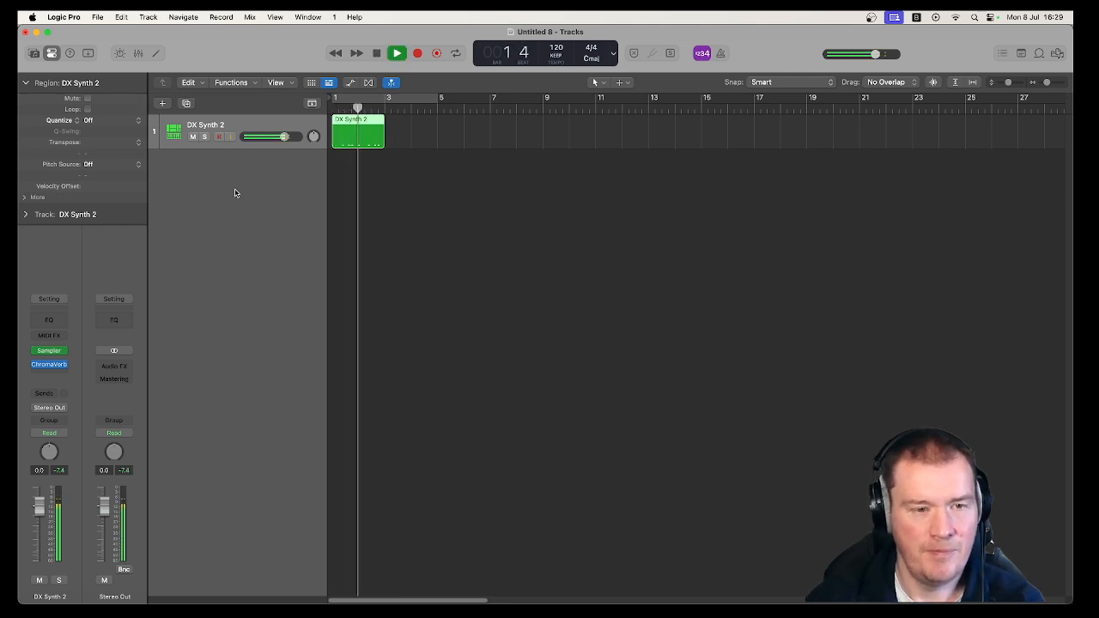
pyautogui.press('space')
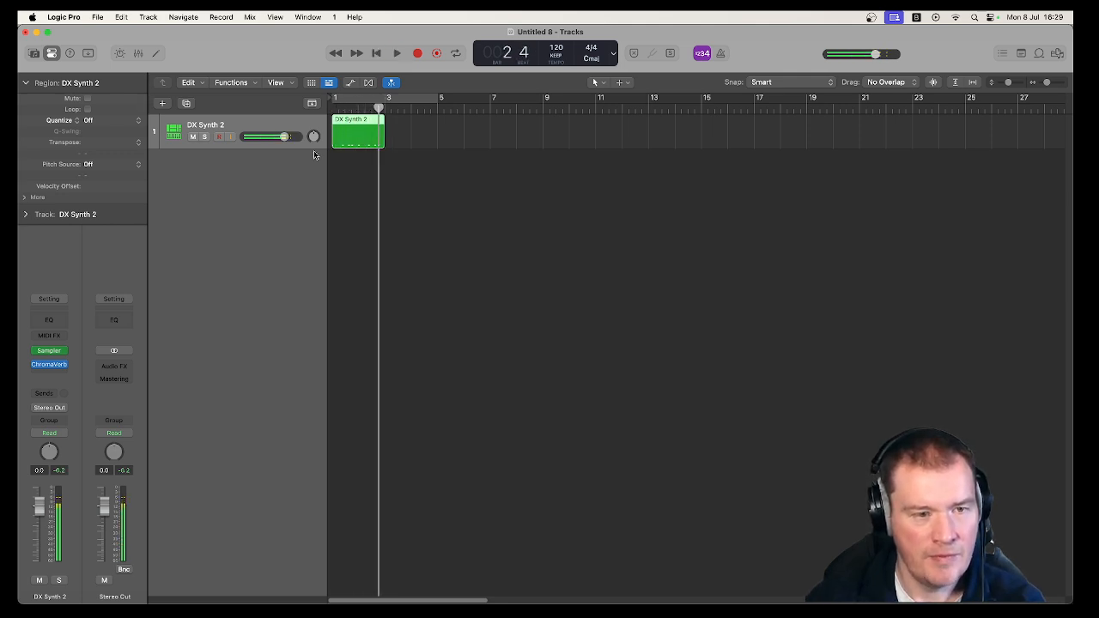
# Open the DX Synth 2 region in the Piano Roll, raise its second note to C#1, and audition the change.
pyautogui.doubleClick(348, 120)
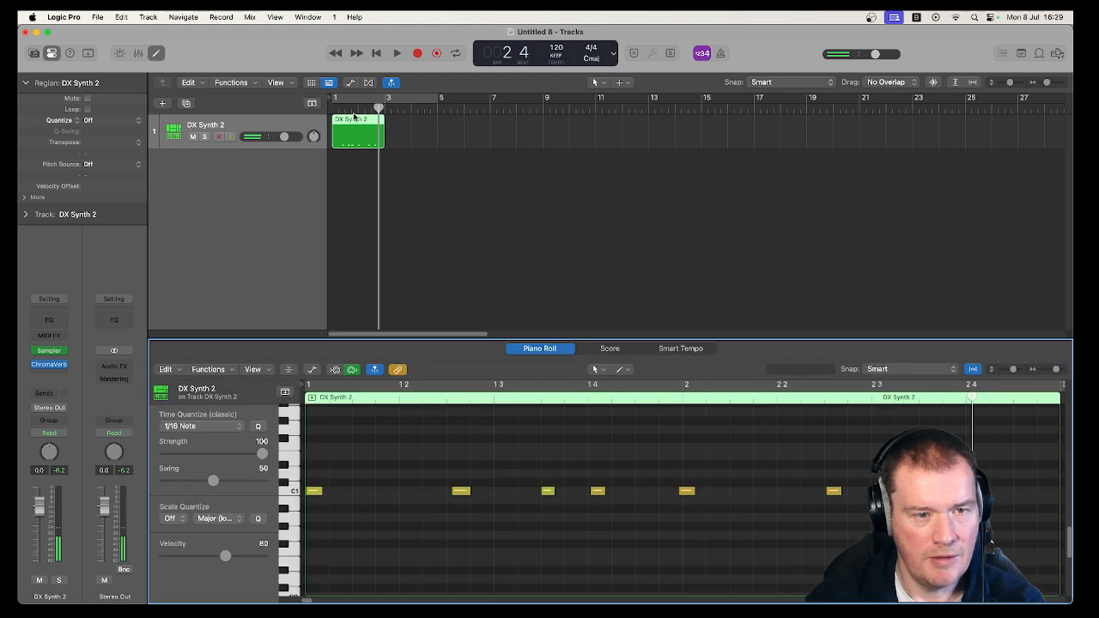
pyautogui.click(464, 492)
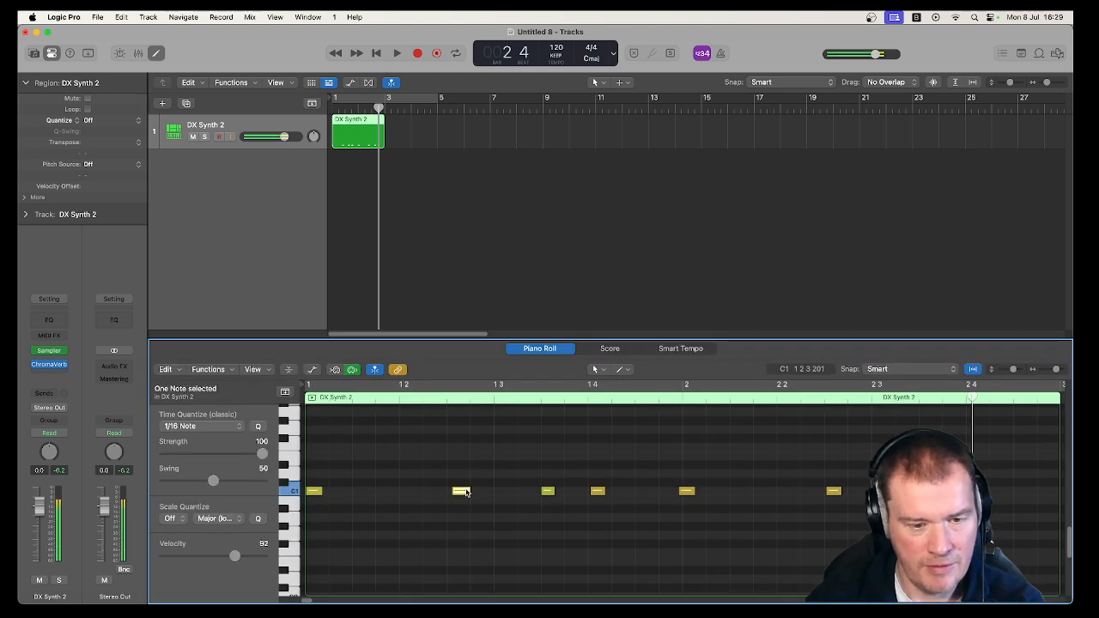
pyautogui.moveTo(465, 492); pyautogui.dragTo(463, 482)
pyautogui.moveTo(598, 494)
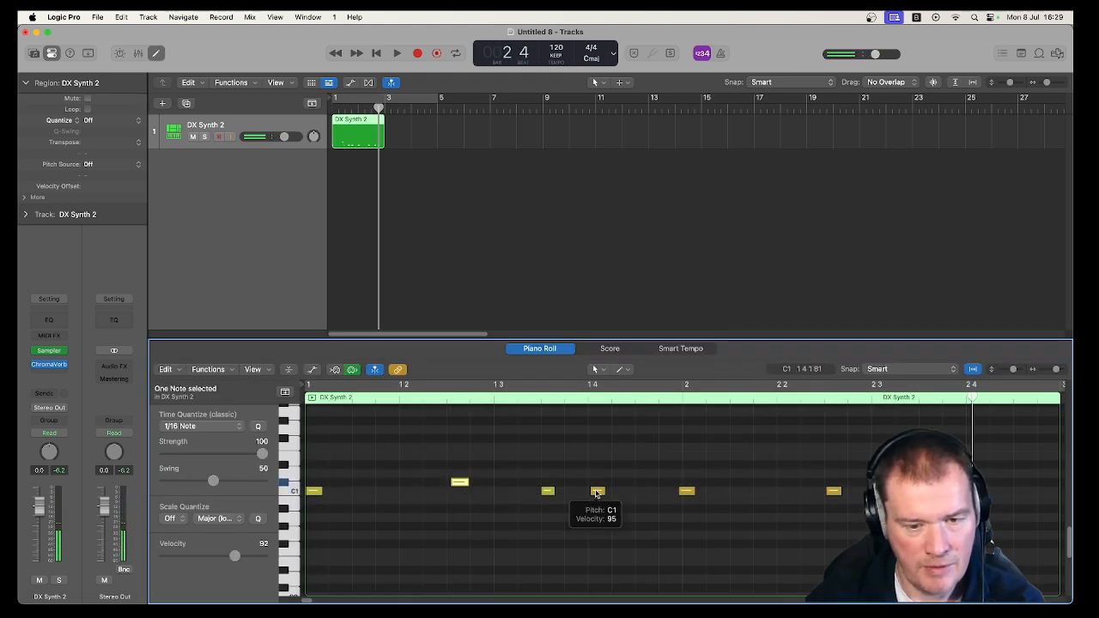
pyautogui.press('space')
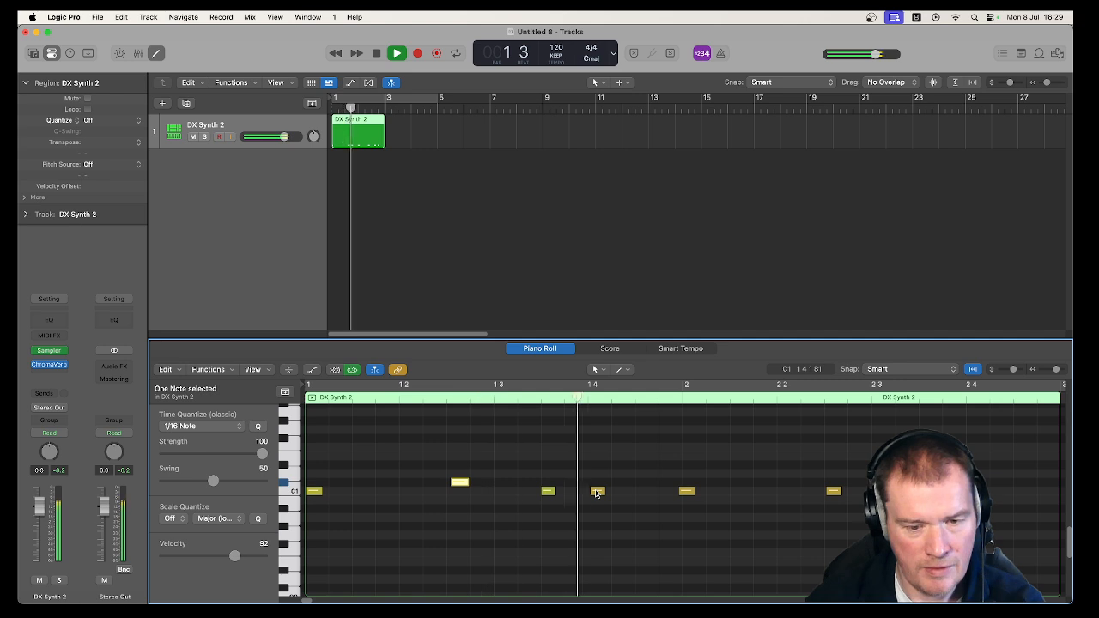
pyautogui.press('space')
# Raise the notes near 1 4 and 2 2 3 to C#1 and the last note to D1, and play the region.
pyautogui.moveTo(597, 493); pyautogui.dragTo(599, 486)
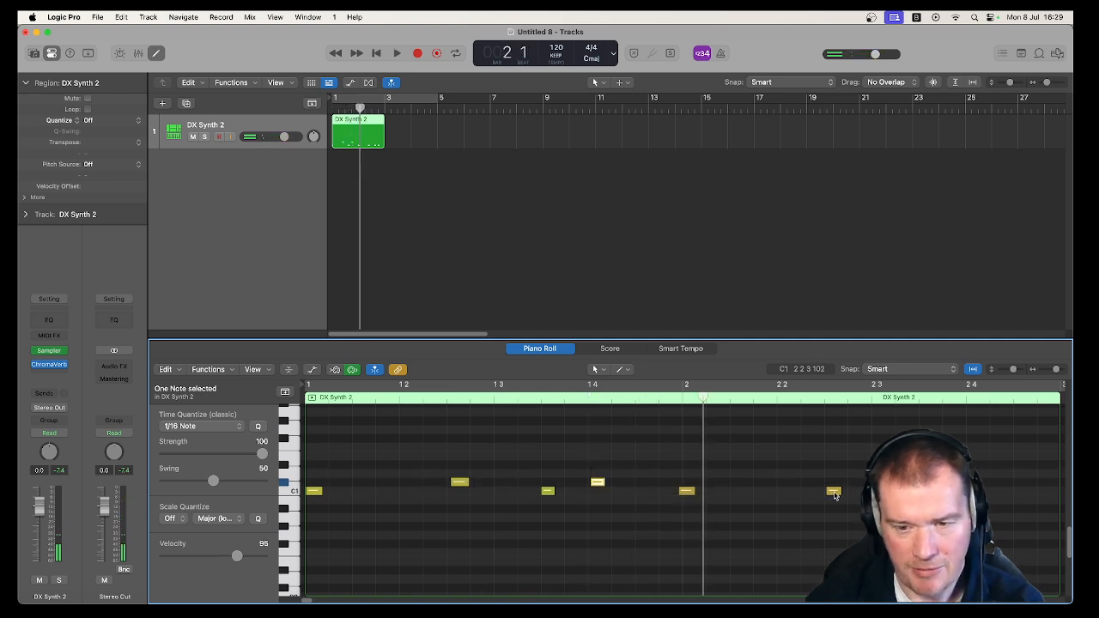
pyautogui.moveTo(834, 494); pyautogui.dragTo(834, 484)
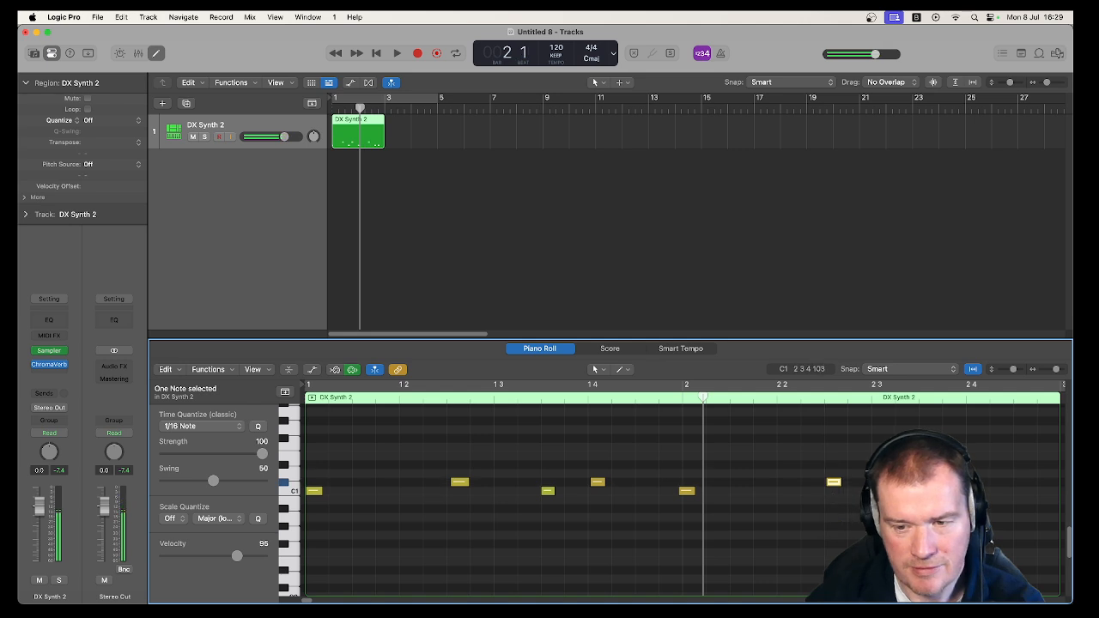
pyautogui.moveTo(968, 492)
pyautogui.mouseDown()
pyautogui.moveTo(969, 465)
pyautogui.moveTo(974, 474)
pyautogui.mouseUp()
pyautogui.press('space')
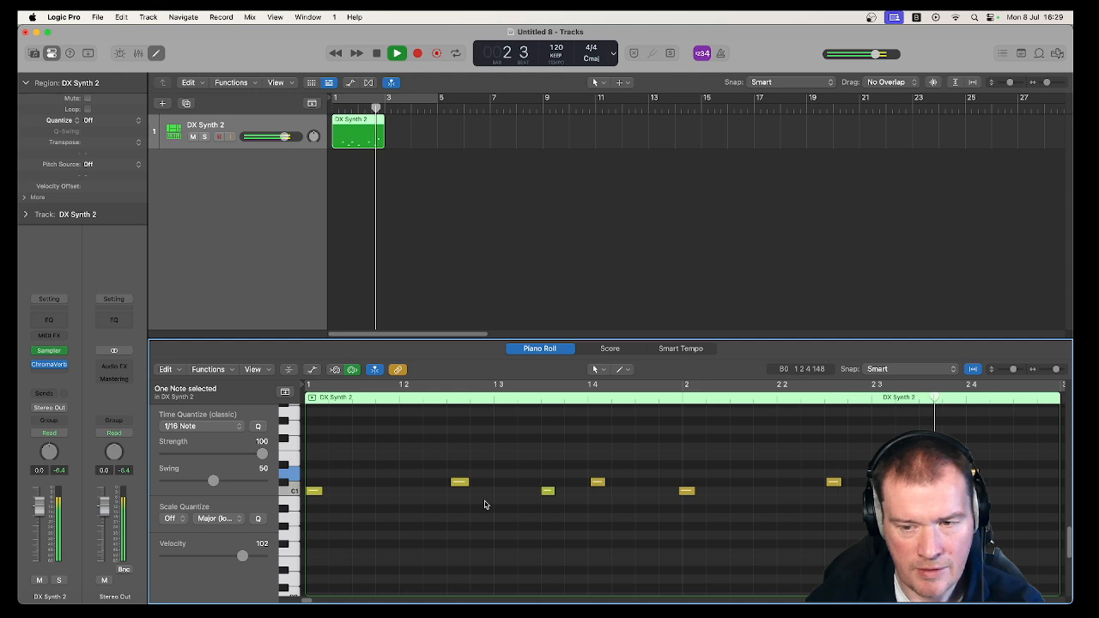
pyautogui.press('Return')
pyautogui.press('space')
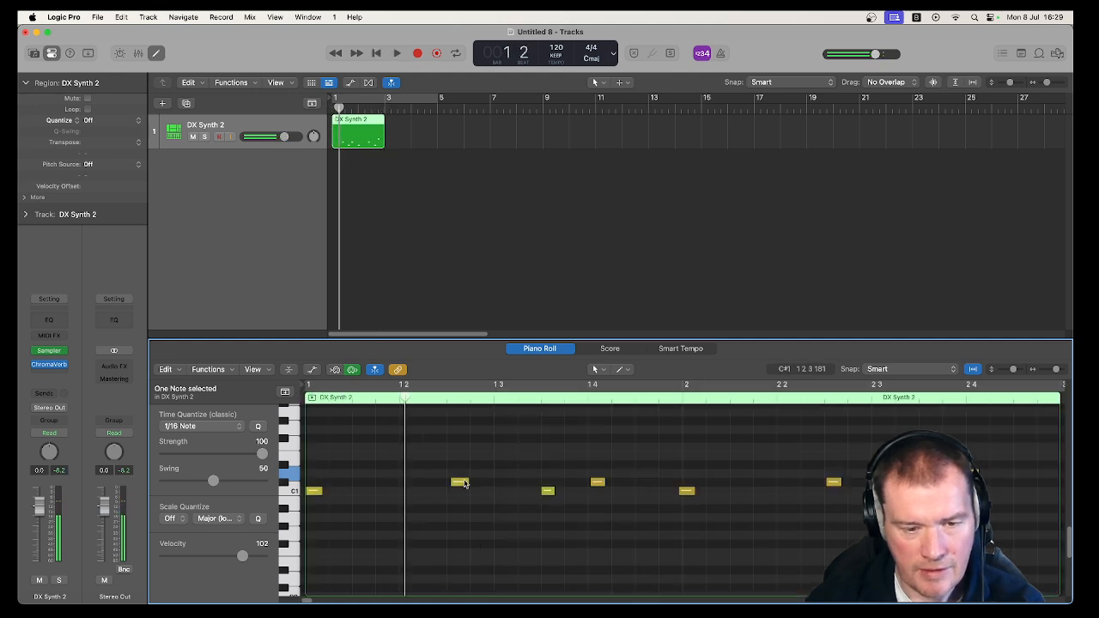
# Raise the third note to D#1, duplicate it about a sixteenth note further along at the same pitch, and play the region.
pyautogui.moveTo(551, 491); pyautogui.dragTo(571, 465)
pyautogui.press('space')
pyautogui.press('space')
pyautogui.press('space')
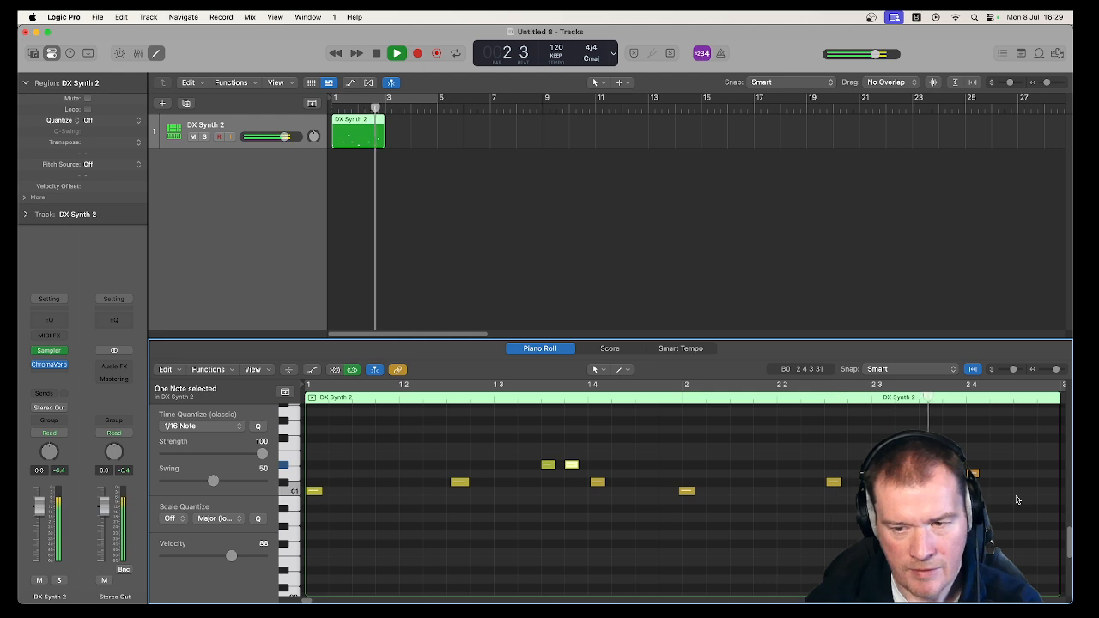
pyautogui.press('space')
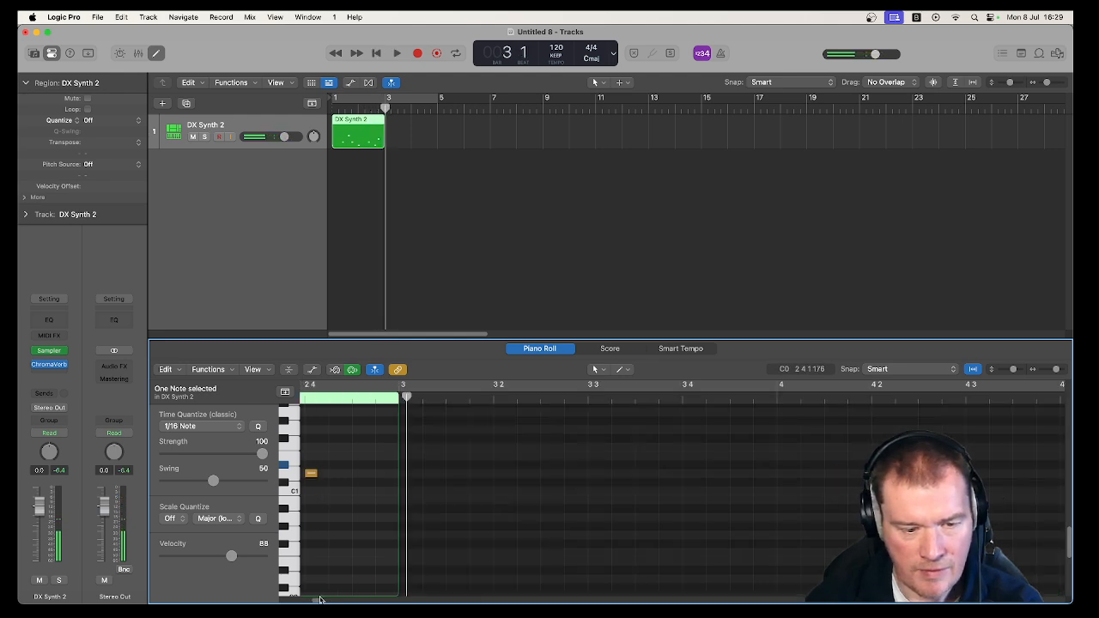
# Copy the final D1 note about half a beat further along onto D#1, and play the region from the start.
pyautogui.moveTo(320, 600); pyautogui.dragTo(311, 601)
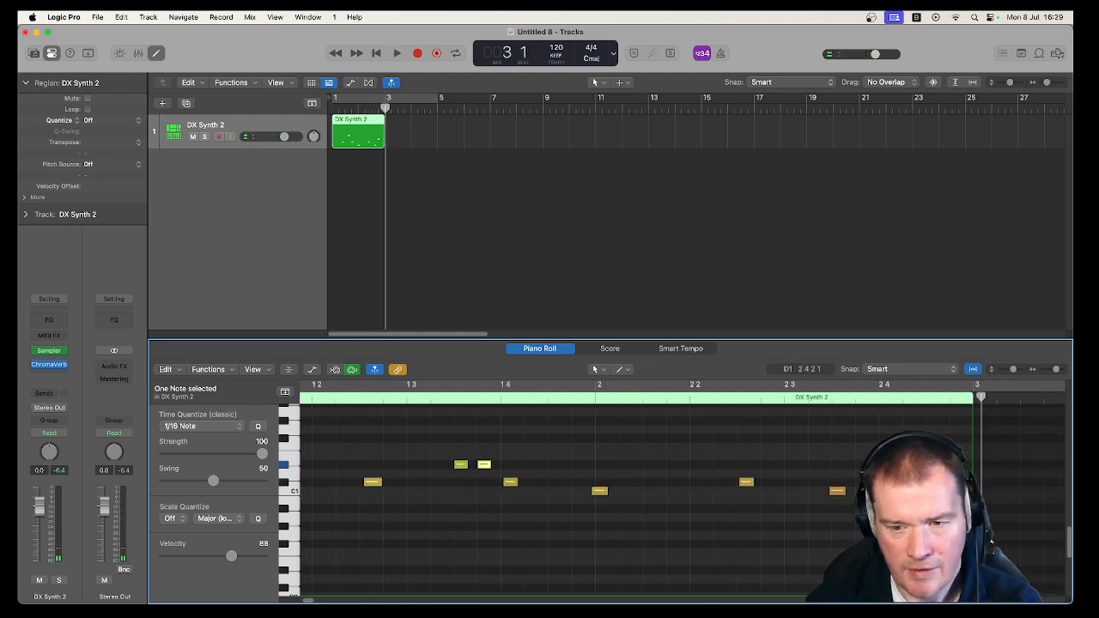
pyautogui.click(892, 473)
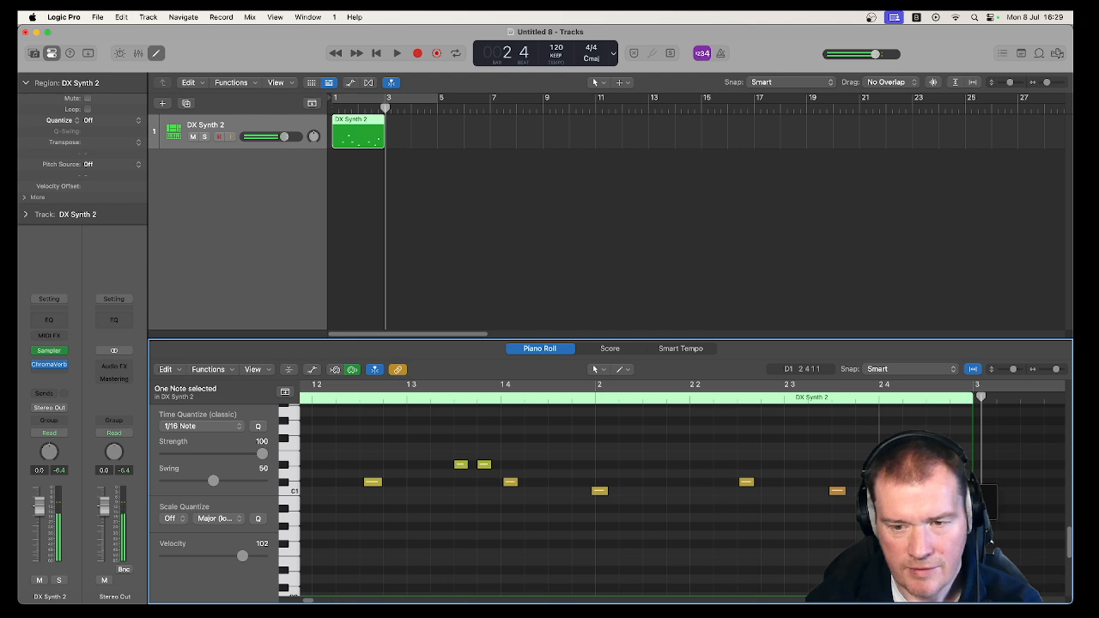
pyautogui.moveTo(887, 474); pyautogui.dragTo(935, 464)
pyautogui.press('Return')
pyautogui.press('space')
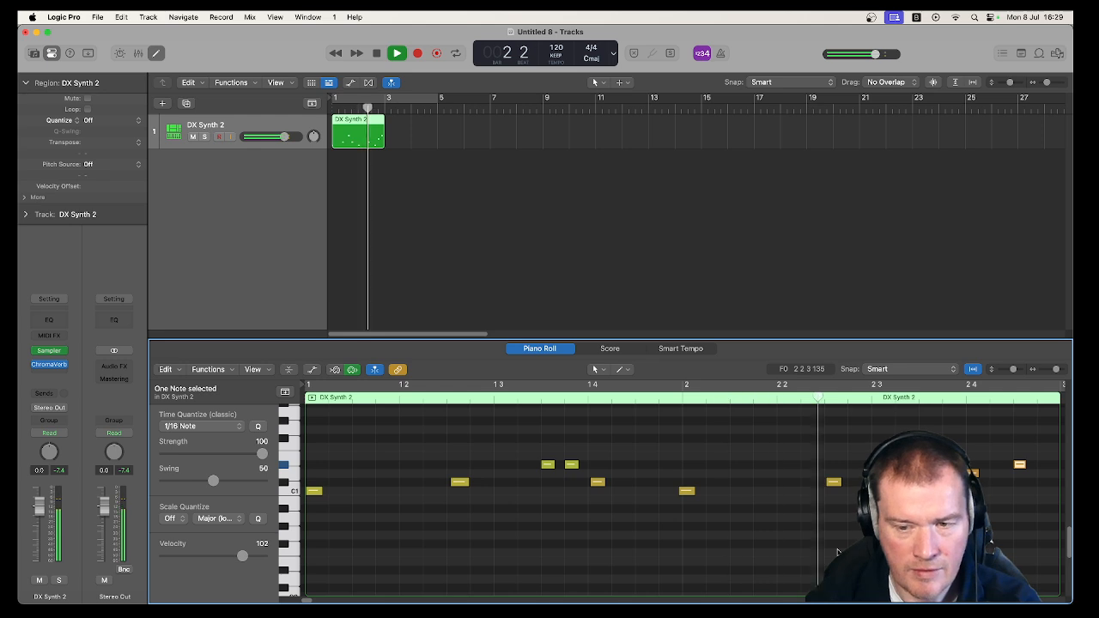
pyautogui.press('space')
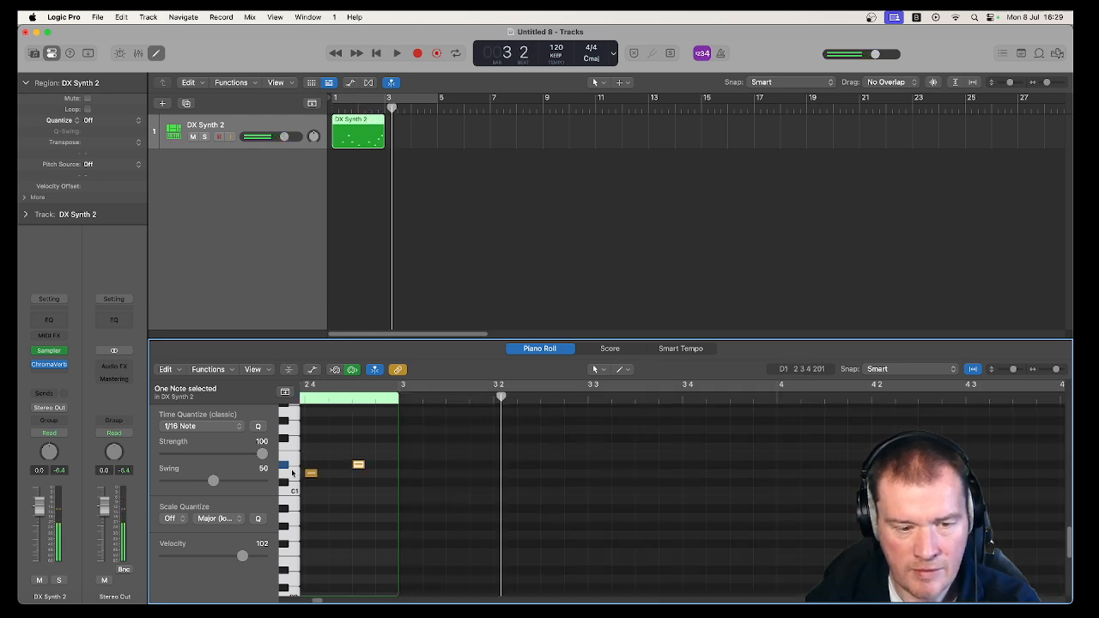
pyautogui.moveTo(315, 600); pyautogui.dragTo(303, 601)
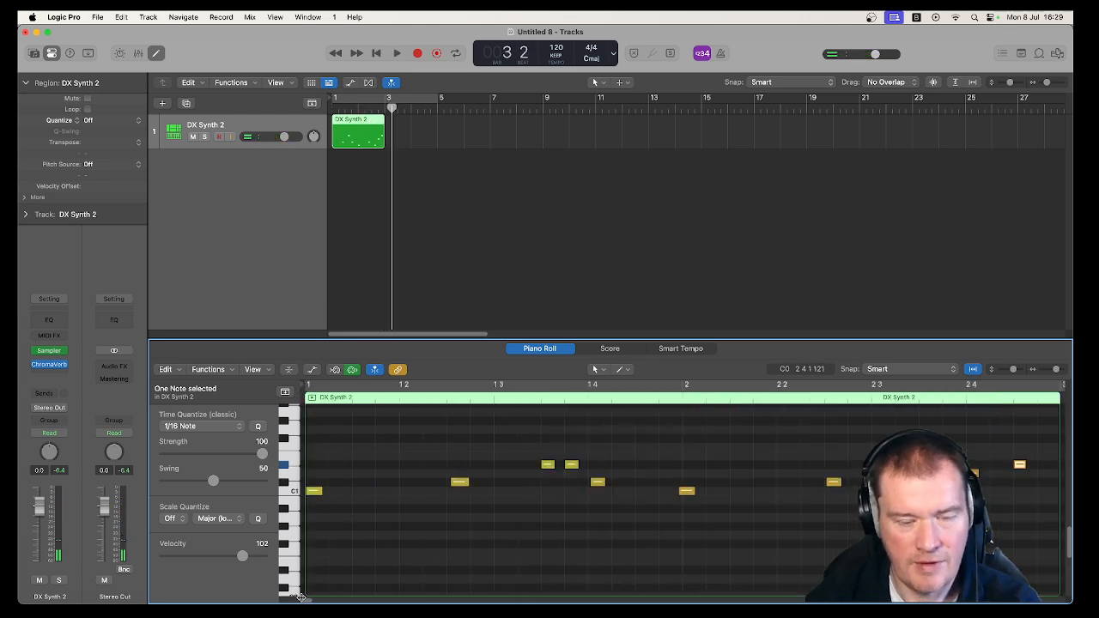